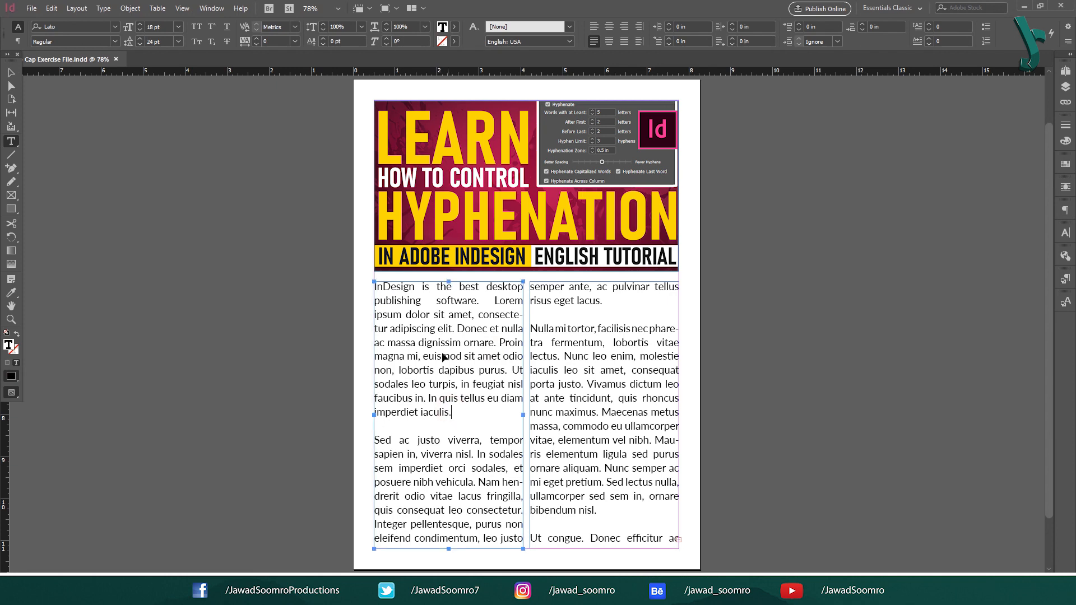
# Step: Try the whole body text at font sizes of 60 pt and 36 pt, undoing the 60 pt change in between
pyautogui.click(178, 27)
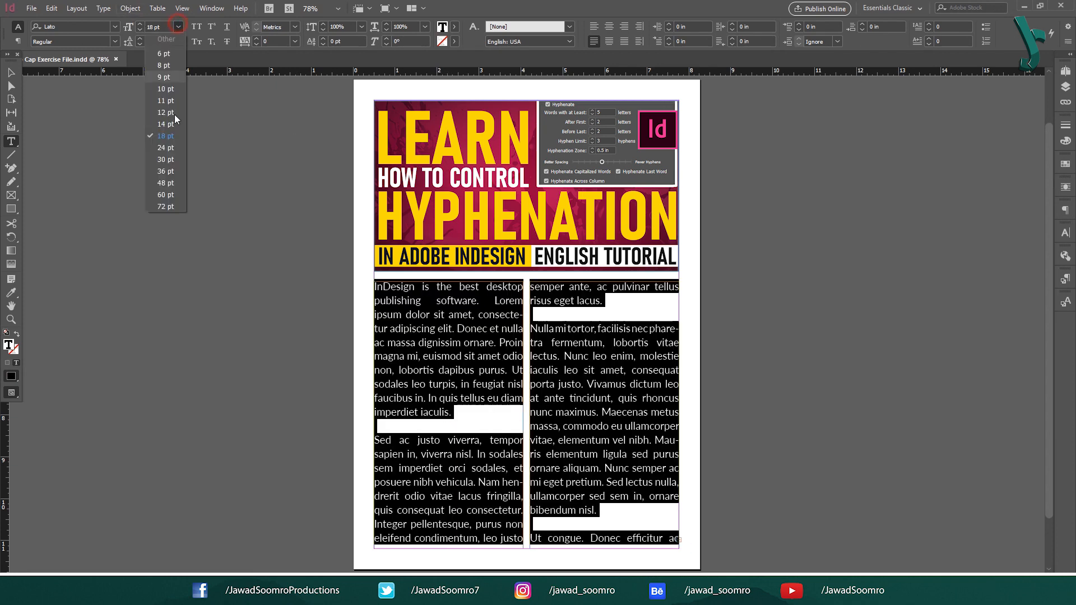
pyautogui.click(168, 199)
pyautogui.click(573, 397)
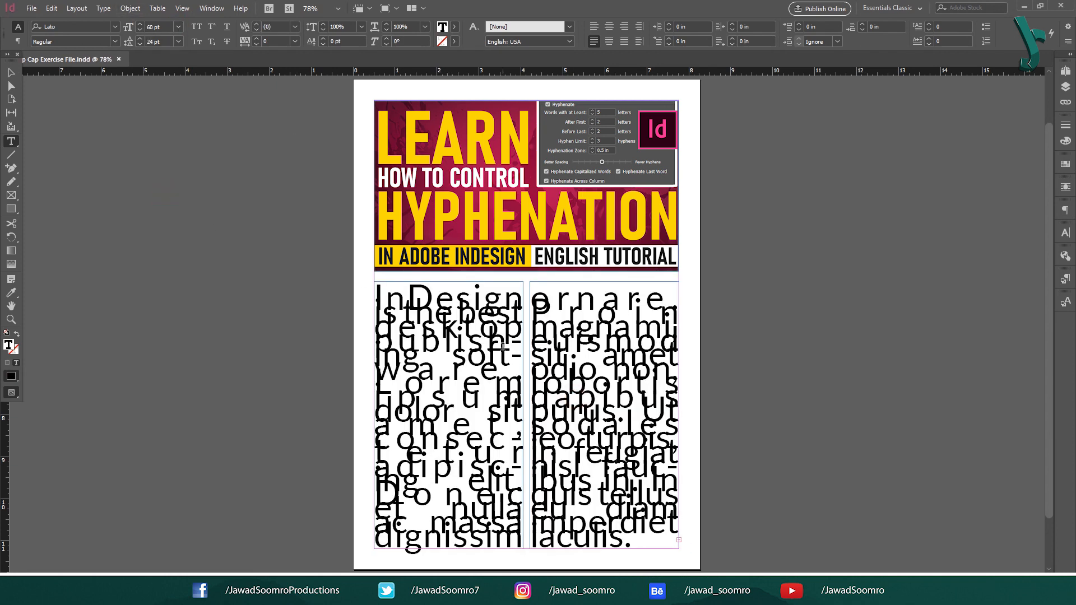
pyautogui.hotkey('ctrl', 'z')
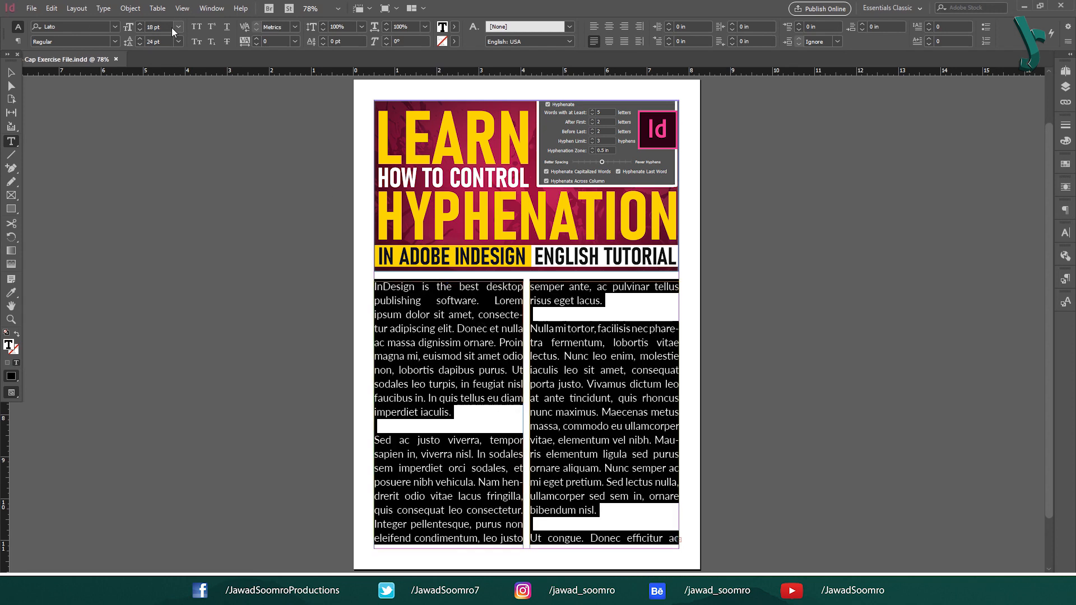
pyautogui.click(178, 26)
pyautogui.click(166, 171)
pyautogui.click(494, 377)
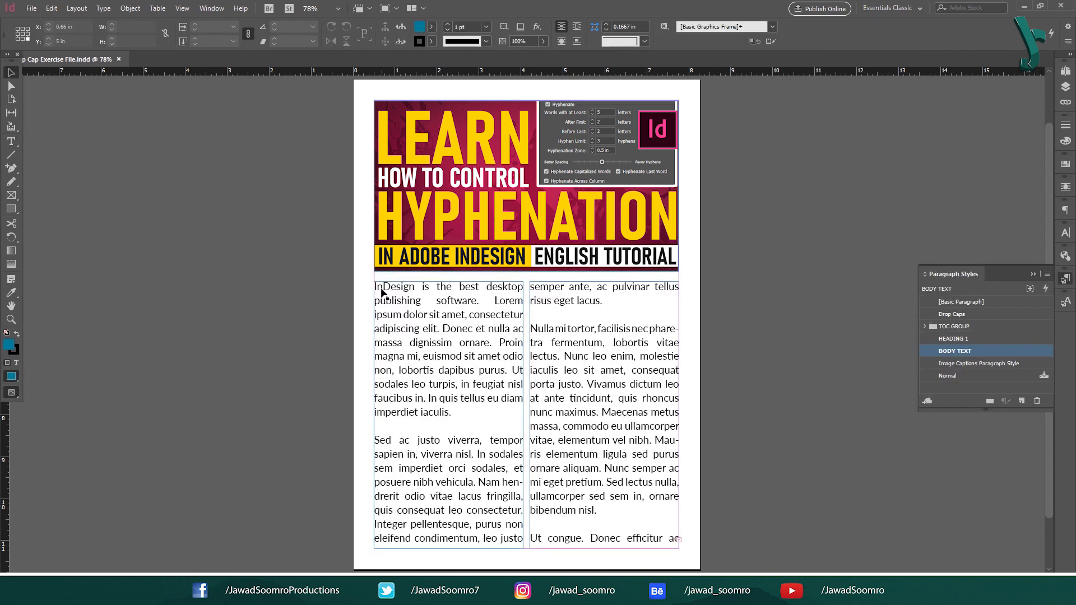
# Step: Select the first body paragraph and switch its hyphenation on
pyautogui.doubleClick(381, 291)
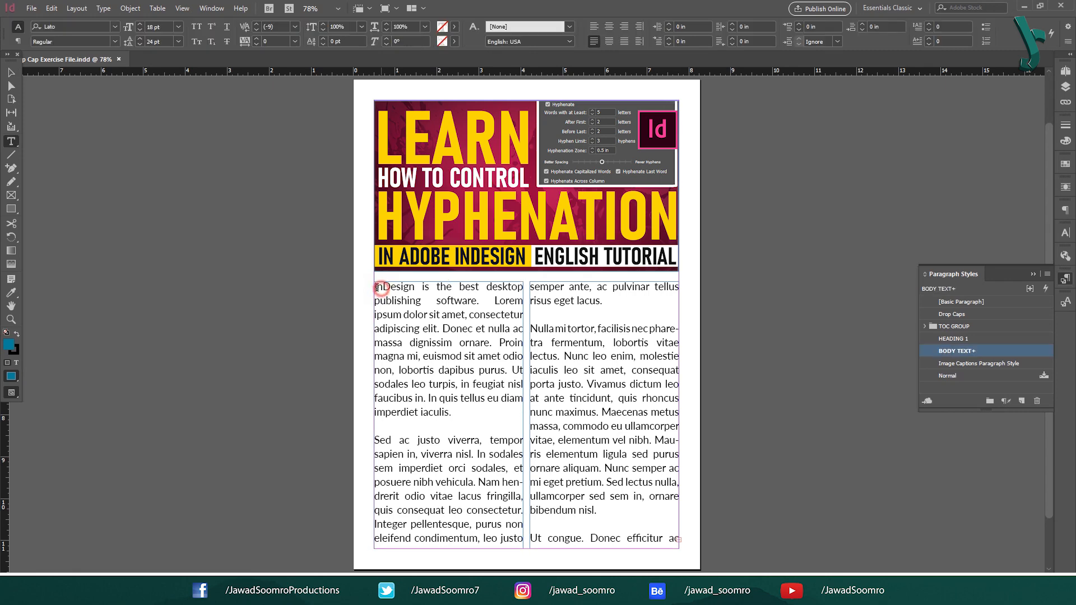
pyautogui.moveTo(374, 287); pyautogui.dragTo(437, 301)
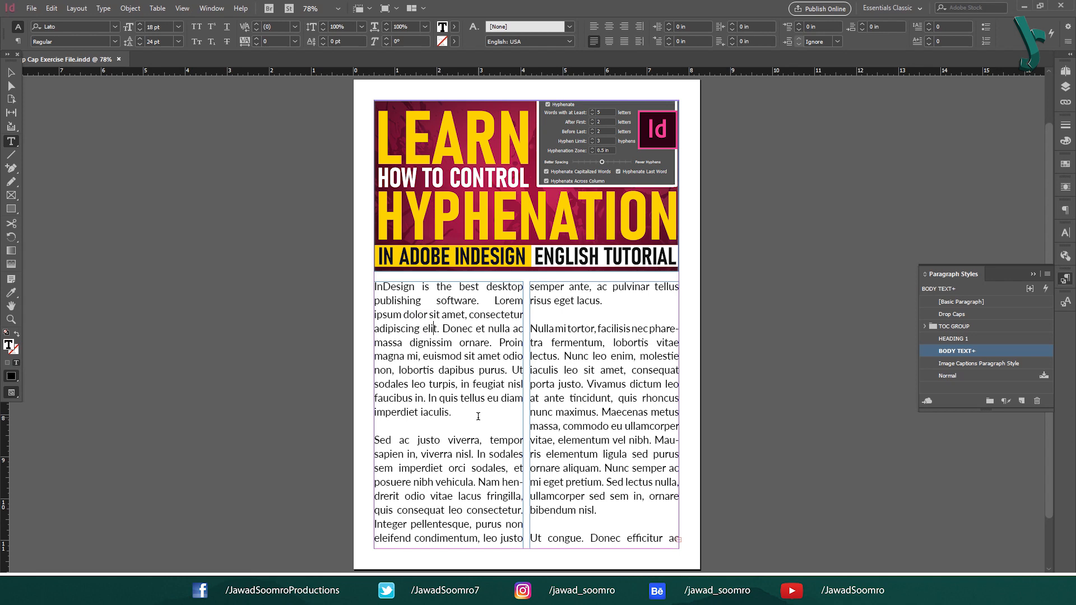
pyautogui.hotkey('ctrl', 'alt', 'shift', 'h')
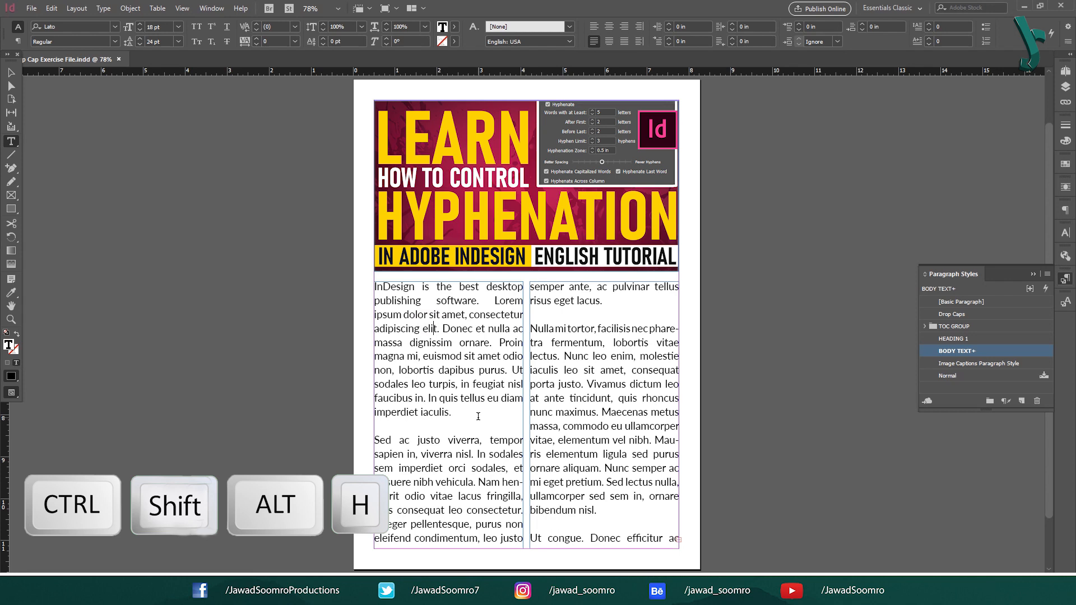
pyautogui.moveTo(478, 416); pyautogui.dragTo(347, 288)
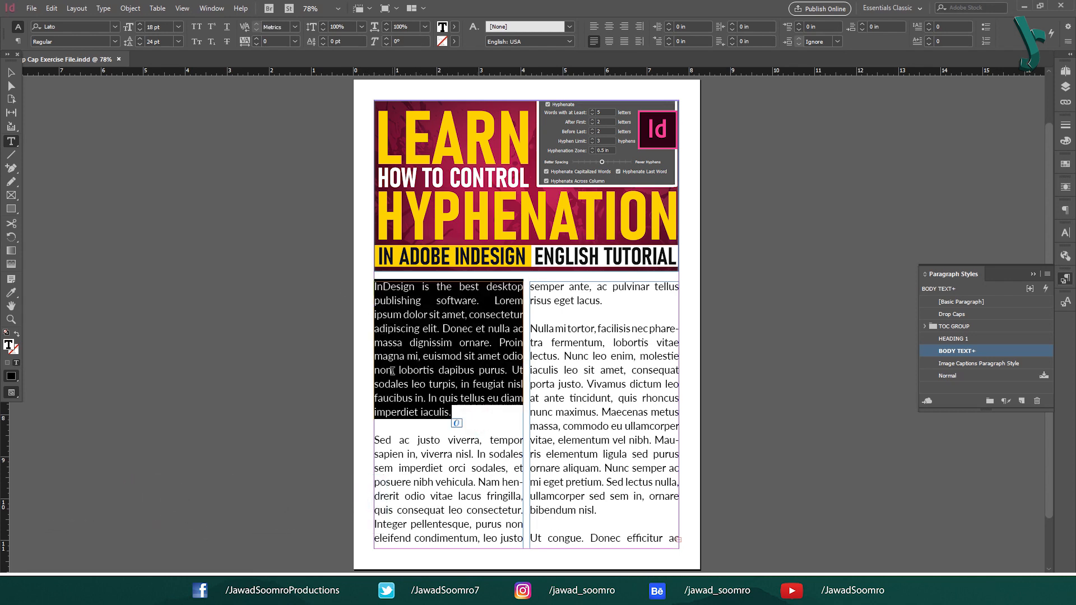
pyautogui.hotkey('ctrl', 'alt', 'shift', 'h')
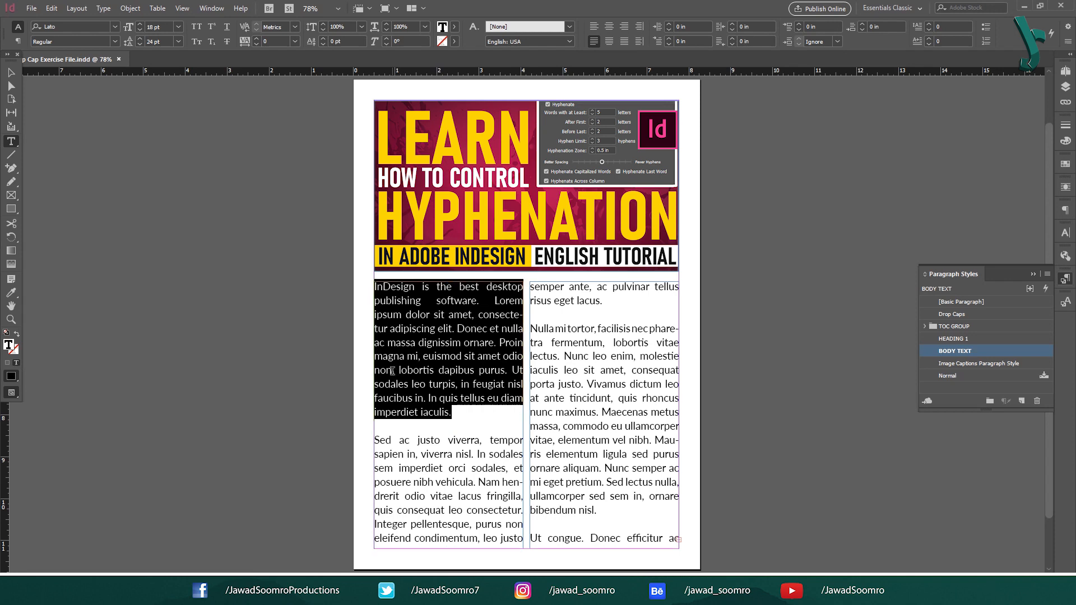
# Step: Check the hyphenated line endings in the first body paragraph and switch its hyphenation off
pyautogui.click(514, 306)
pyautogui.moveTo(514, 317); pyautogui.dragTo(523, 318)
pyautogui.moveTo(388, 328); pyautogui.dragTo(478, 315)
pyautogui.tripleClick(478, 315)
pyautogui.hotkey('ctrl', 'alt', 'shift', 'h')
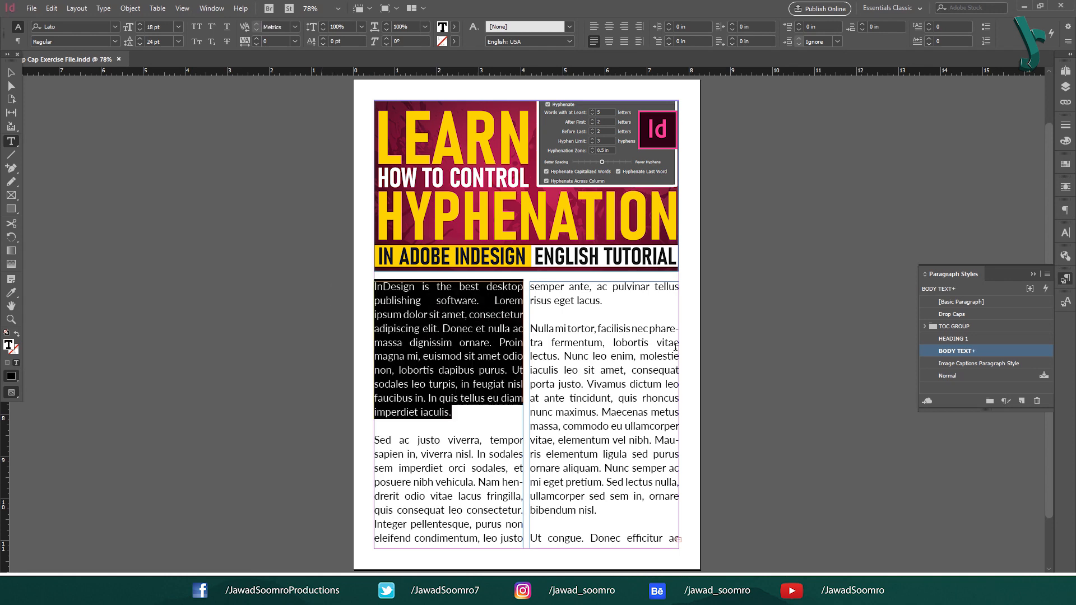
pyautogui.click(379, 330)
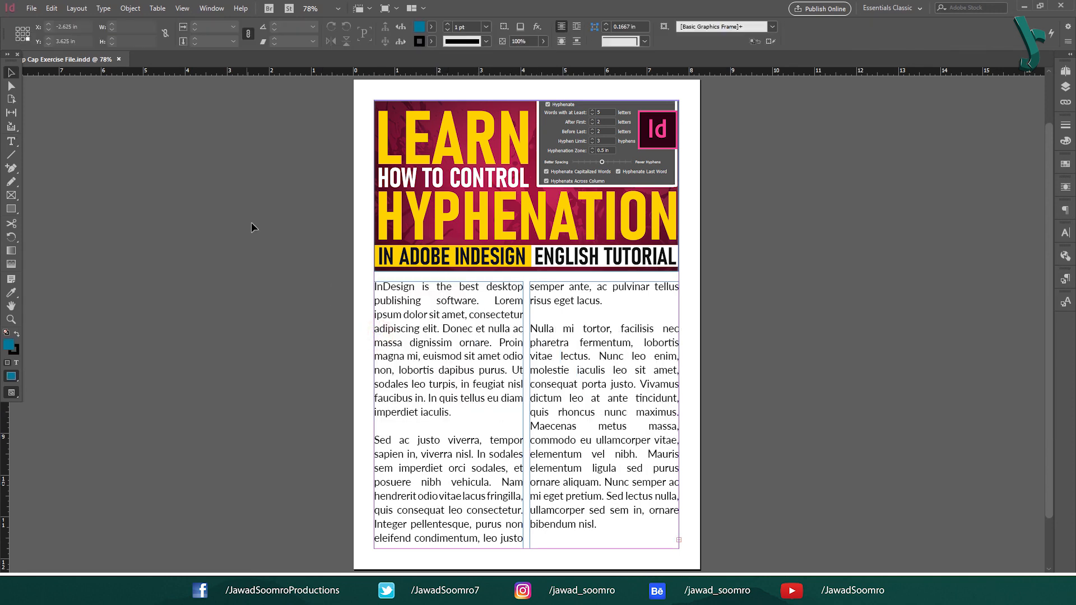
# Step: Open the Paragraph settings and toggle Hyphenate on and back off for all of the body text
pyautogui.click(251, 223)
pyautogui.click(103, 8)
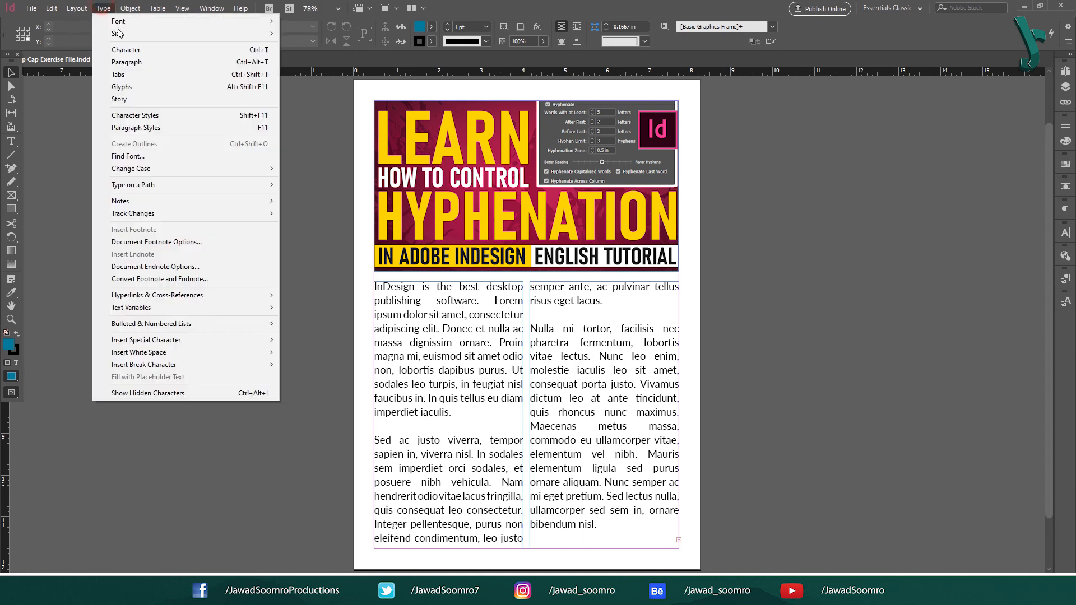
pyautogui.click(251, 65)
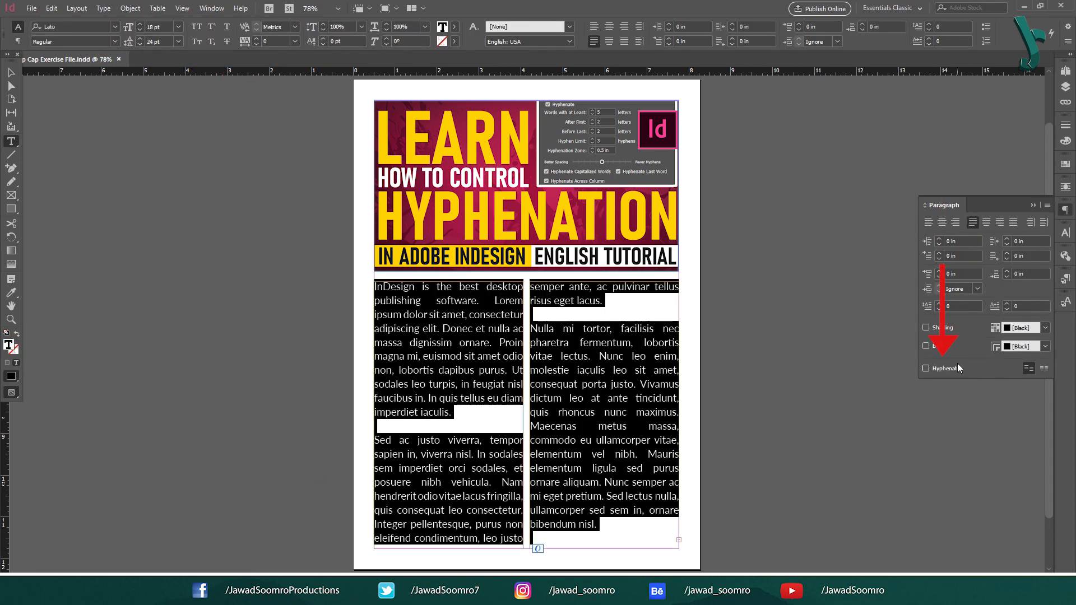
pyautogui.click(953, 368)
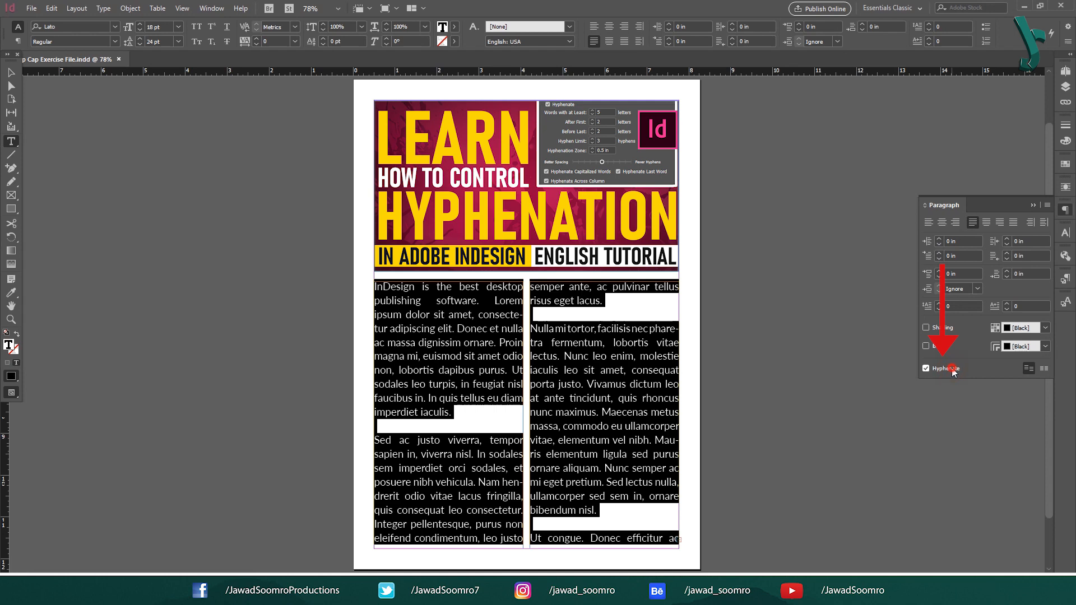
pyautogui.click(953, 368)
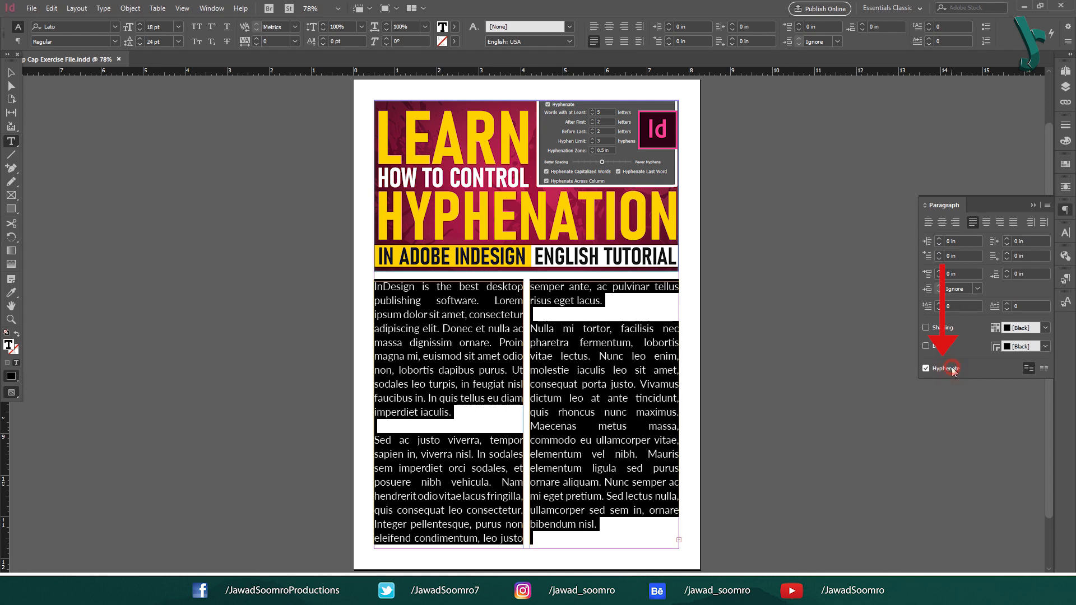
pyautogui.click(279, 233)
pyautogui.press('v')
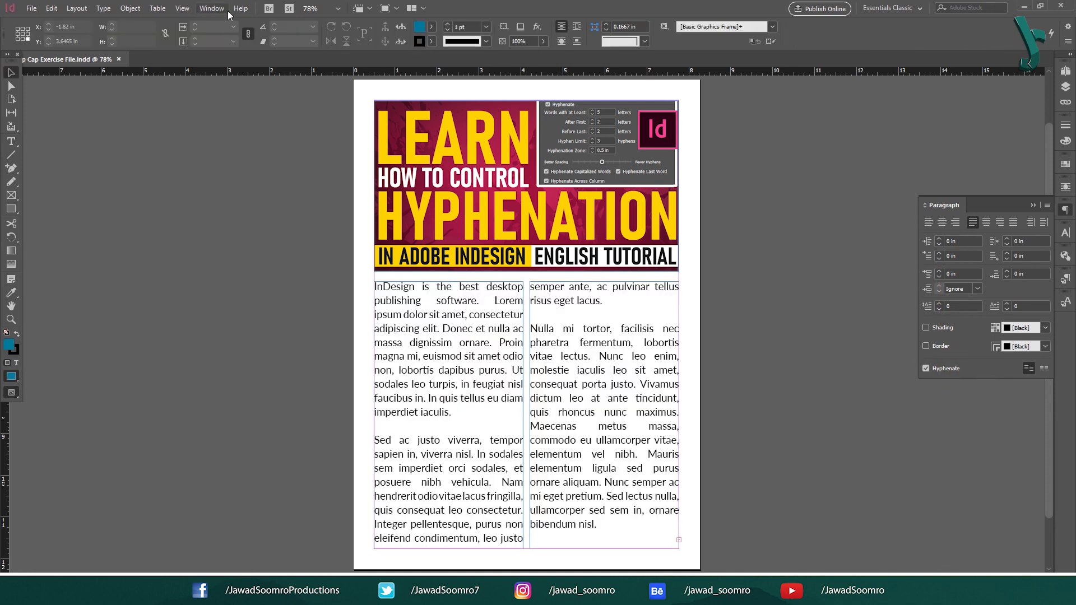
# Step: Show the Paragraph Styles and open the hyphenation settings of the BODY TEXT style
pyautogui.click(216, 8)
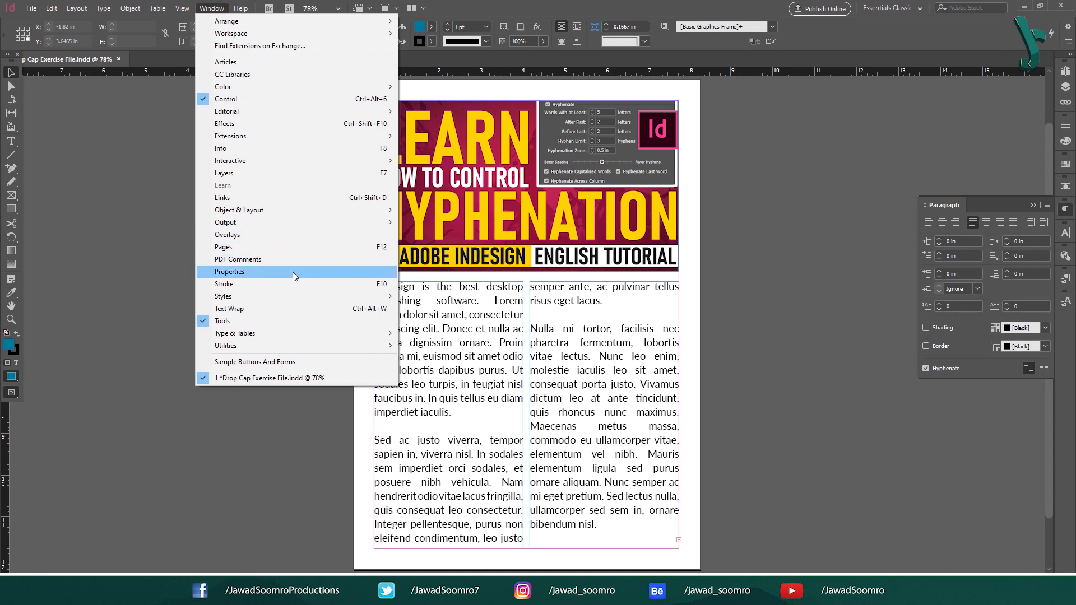
pyautogui.moveTo(301, 296)
pyautogui.press('F11')
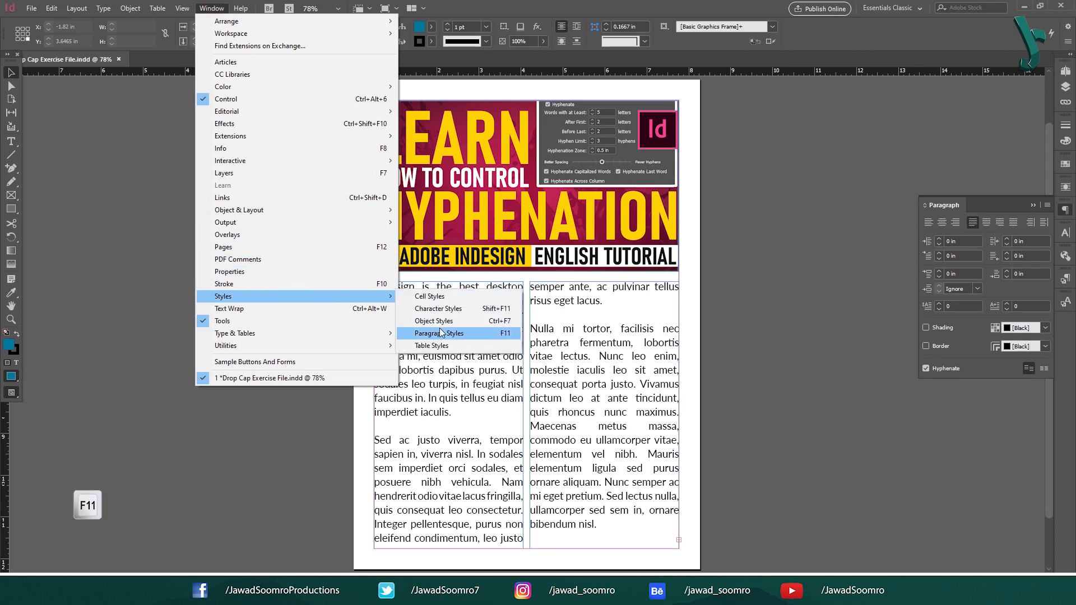
pyautogui.click(513, 336)
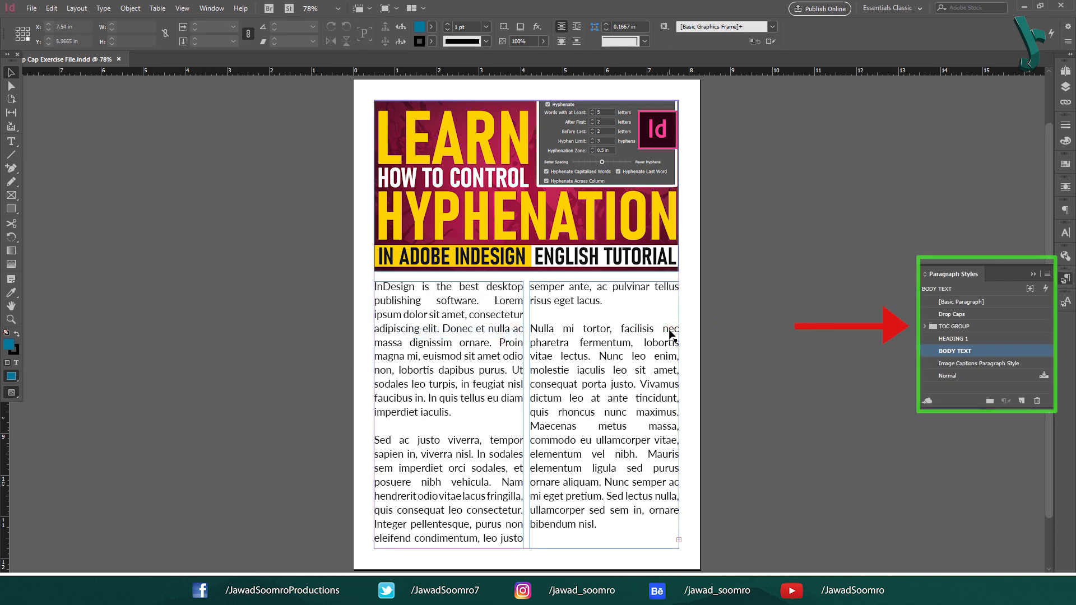
pyautogui.doubleClick(1018, 351)
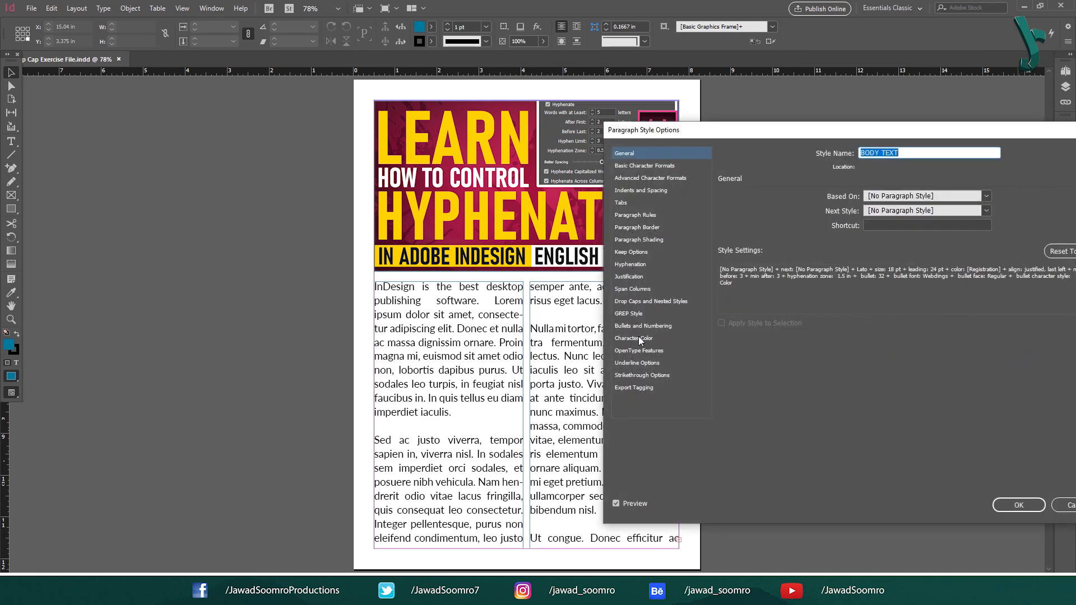
pyautogui.click(631, 264)
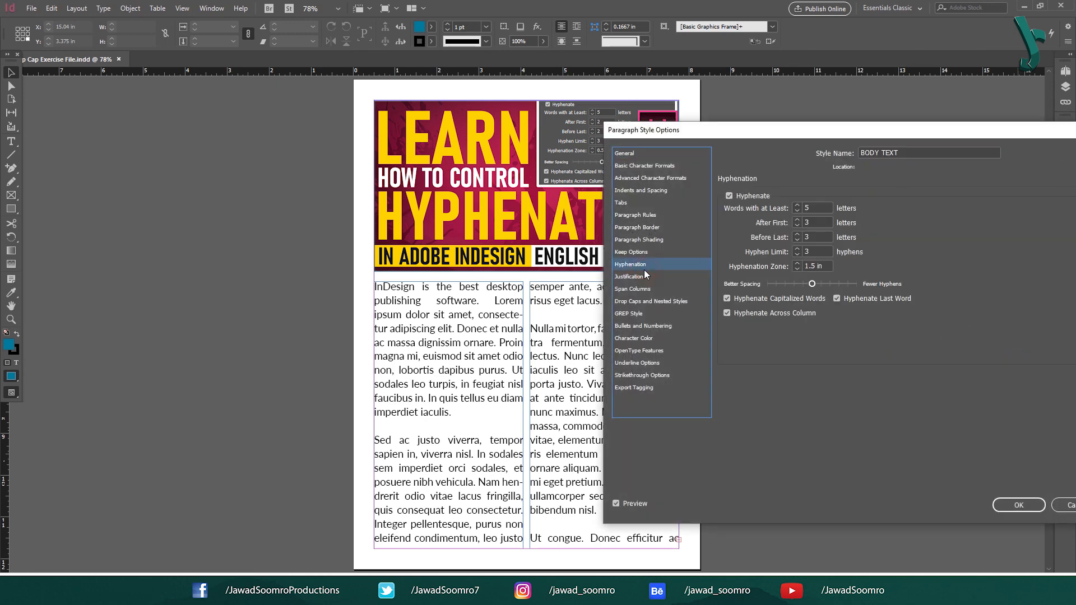
# Step: Toggle the BODY TEXT style's Hyphenate option off and on several times, leaving it enabled
pyautogui.click(750, 197)
pyautogui.click(752, 198)
pyautogui.click(751, 197)
pyautogui.click(751, 197)
pyautogui.click(751, 197)
pyautogui.click(752, 197)
pyautogui.click(751, 198)
pyautogui.click(752, 197)
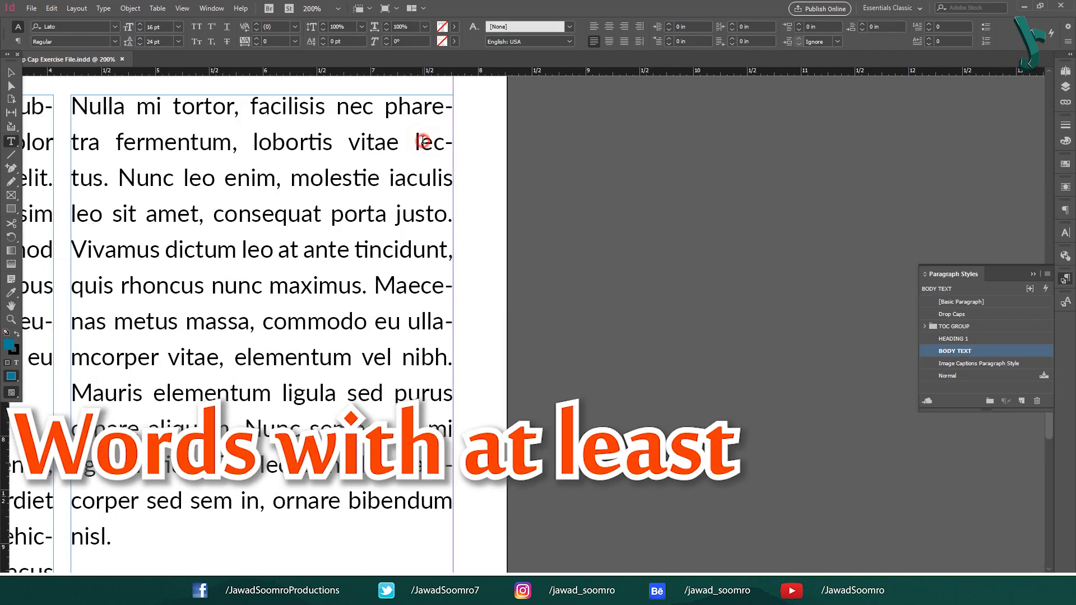
# Step: Color the word "lectus" magenta with the C=0 M=100 Y=0 K=0 swatch and make it bold
pyautogui.moveTo(416, 142); pyautogui.dragTo(104, 178)
pyautogui.click(454, 26)
pyautogui.click(360, 118)
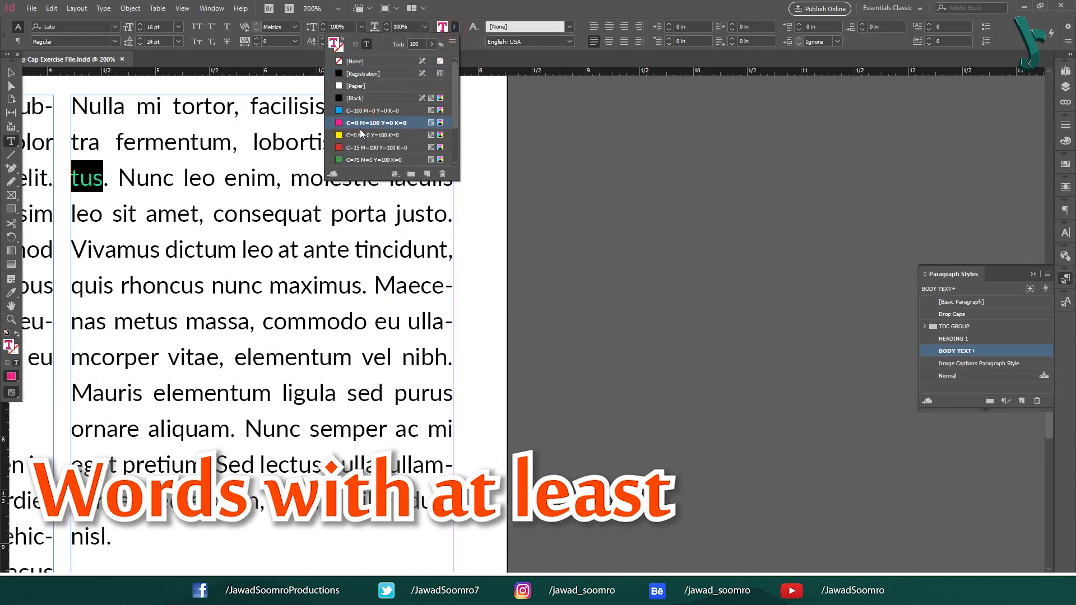
pyautogui.click(102, 174)
pyautogui.doubleClick(100, 171)
pyautogui.click(114, 42)
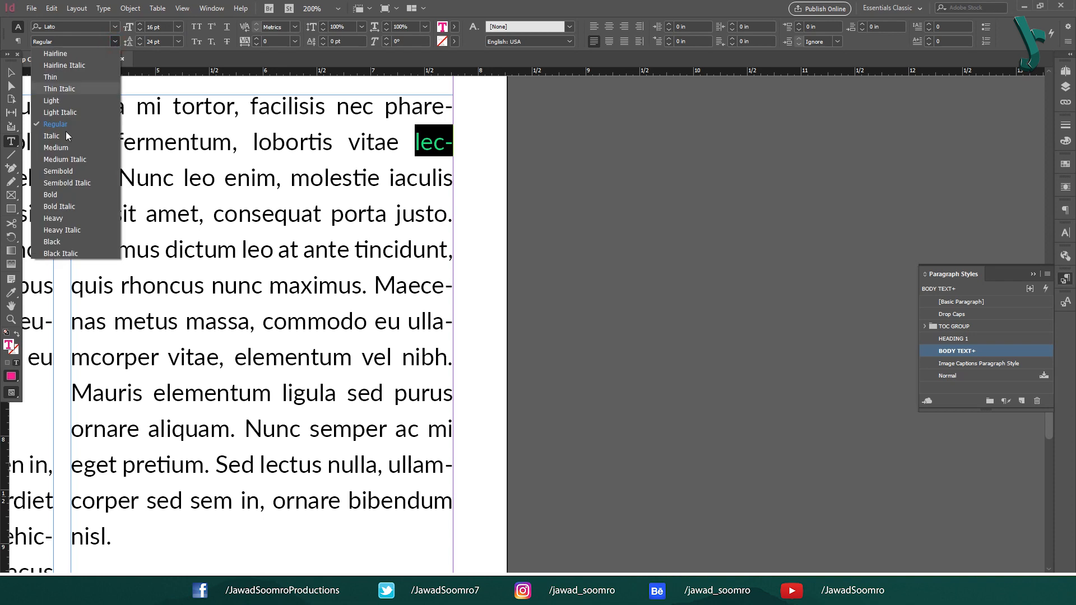
pyautogui.click(56, 206)
pyautogui.click(229, 178)
# Step: Set Words with at Least to 5 letters in the BODY TEXT style's hyphenation settings
pyautogui.click(11, 73)
pyautogui.doubleClick(955, 351)
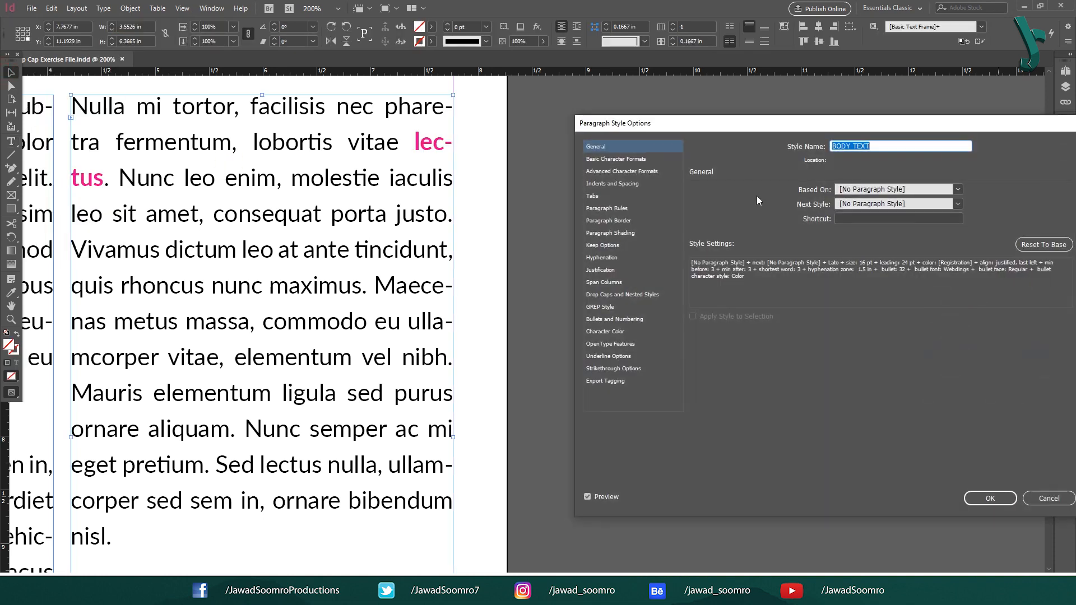
pyautogui.click(618, 259)
pyautogui.click(769, 207)
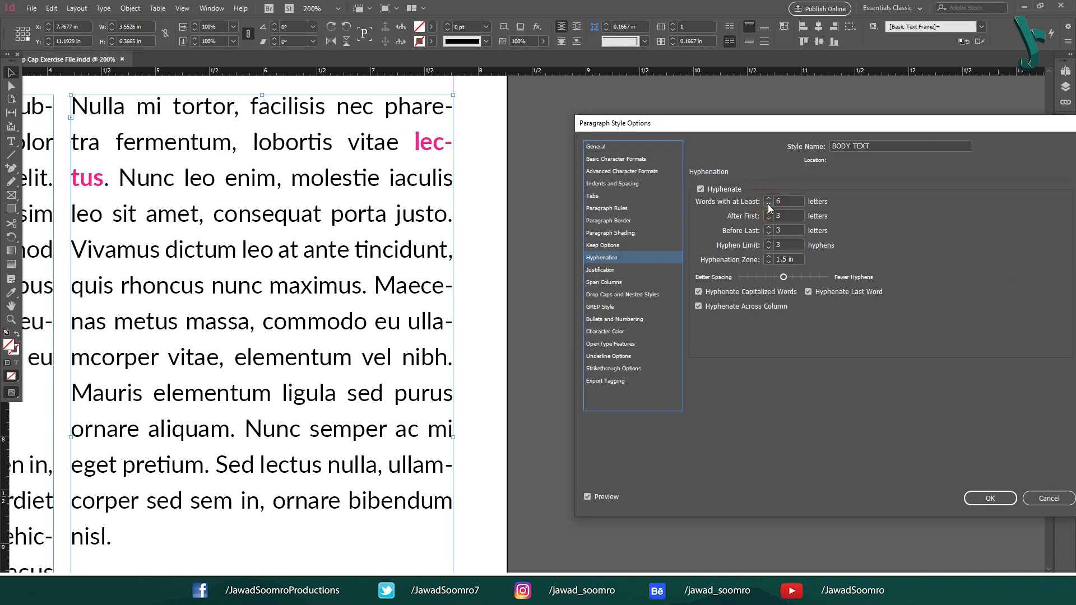
pyautogui.click(977, 499)
# Step: Delete and retype the final "s" of the magenta word "lectus"
pyautogui.doubleClick(100, 180)
pyautogui.press('BackSpace')
pyautogui.write('s')
pyautogui.press('BackSpace')
pyautogui.write('s')
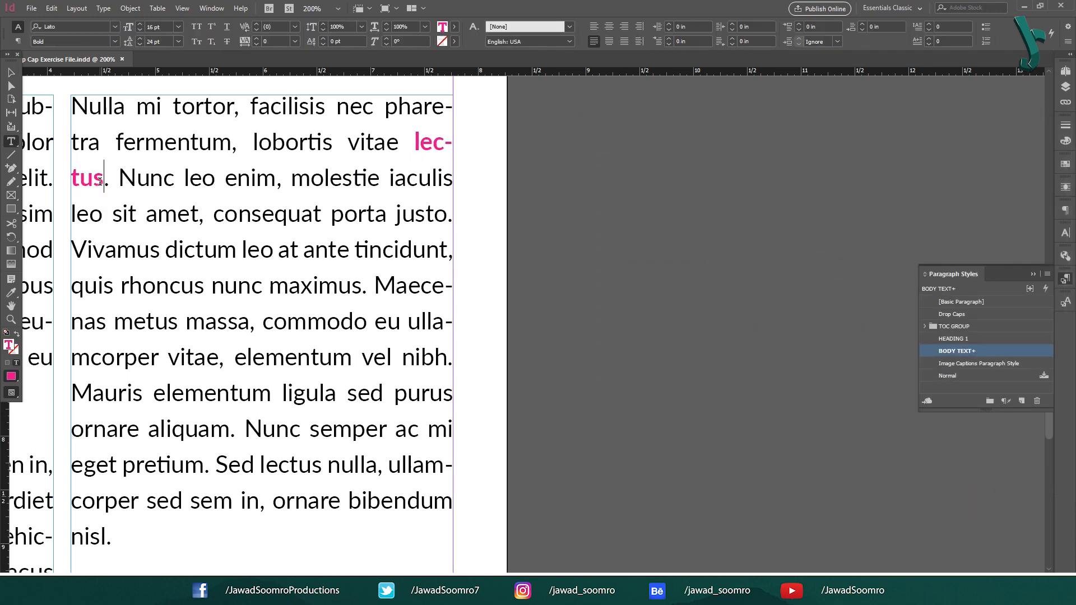
# Step: Raise the Words with at Least value in the BODY TEXT style's hyphenation settings so "lectus" stays unbroken
pyautogui.click(10, 72)
pyautogui.doubleClick(986, 351)
pyautogui.click(624, 258)
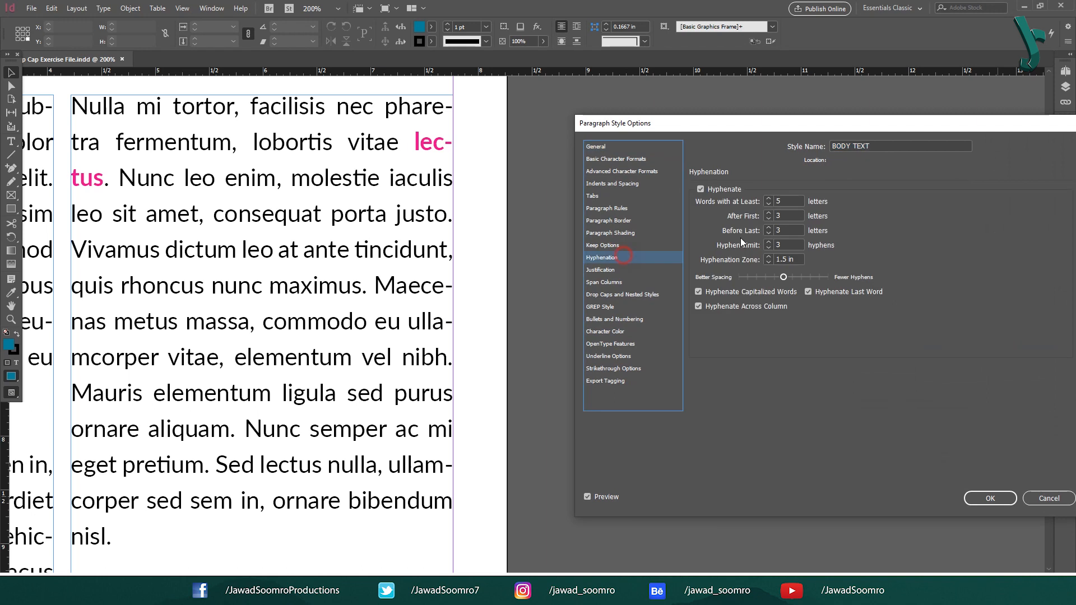
pyautogui.click(769, 199)
pyautogui.click(990, 499)
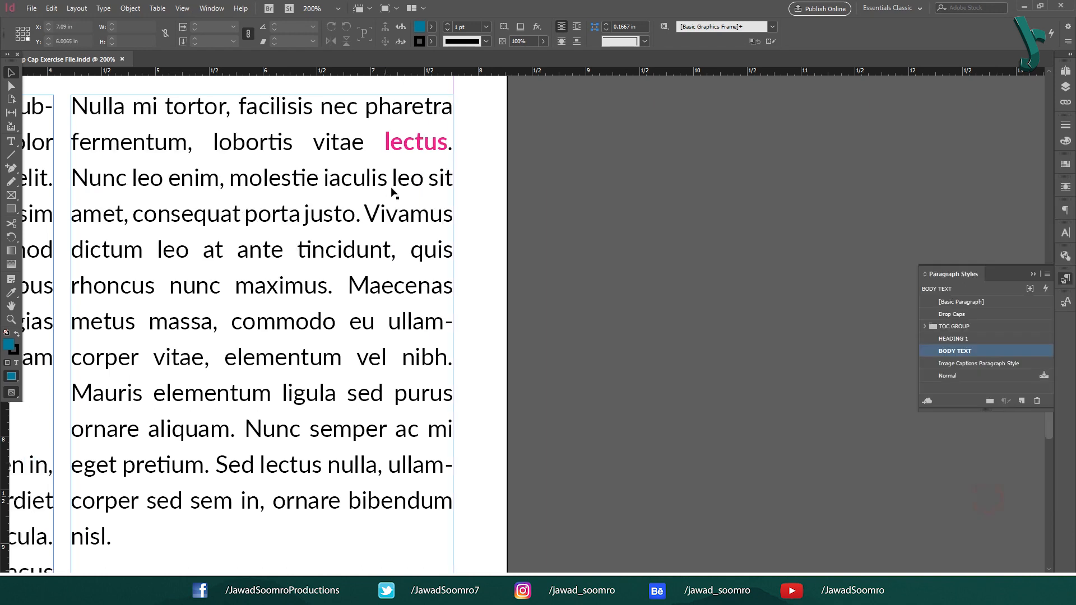
# Step: Append "dowe" to the magenta word "lectus" and check how the longer word breaks across the lines
pyautogui.doubleClick(446, 147)
pyautogui.write('dowe.')
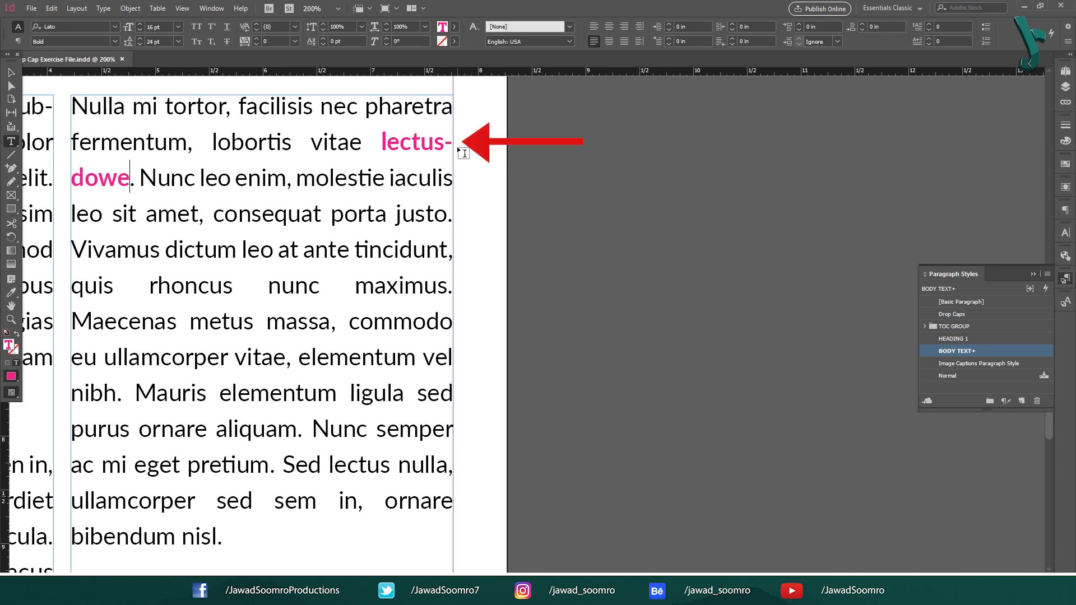
pyautogui.moveTo(384, 143); pyautogui.dragTo(456, 160)
pyautogui.moveTo(72, 180); pyautogui.dragTo(130, 180)
pyautogui.click(93, 178)
pyautogui.press('Escape')
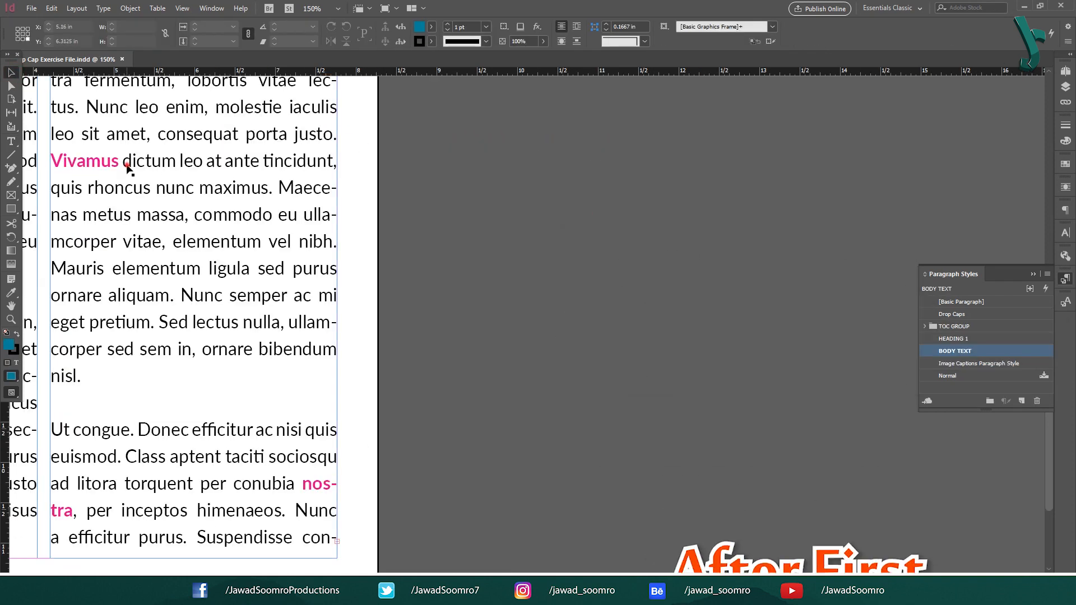
# Step: Set After First to 2 letters in the BODY TEXT style's hyphenation settings and check how "Vivamus" and "nostra" break
pyautogui.doubleClick(128, 167)
pyautogui.moveTo(123, 163); pyautogui.dragTo(52, 163)
pyautogui.moveTo(74, 511); pyautogui.dragTo(302, 483)
pyautogui.click(270, 425)
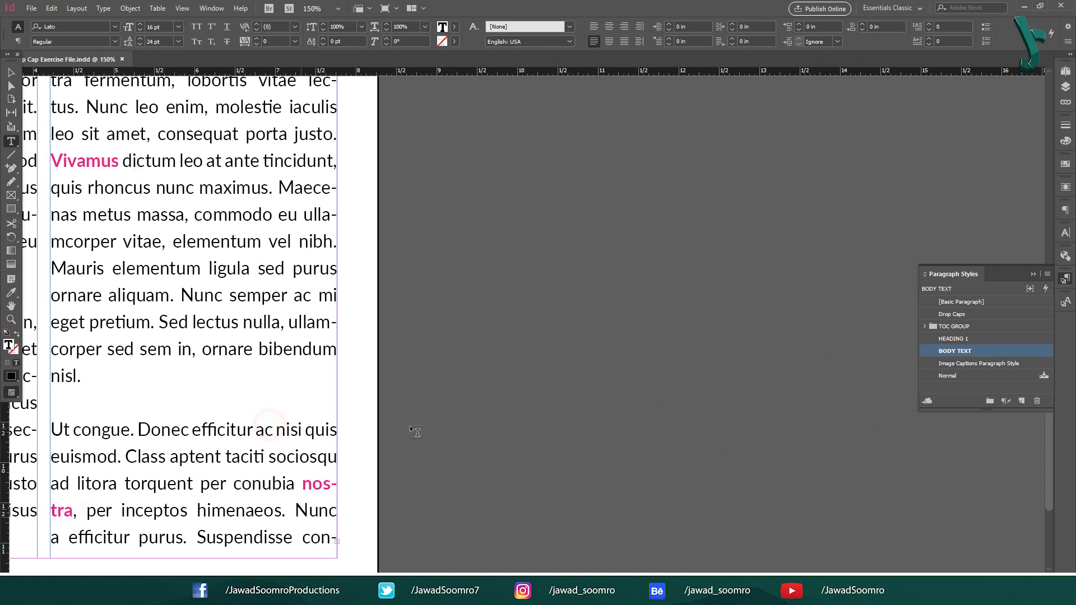
pyautogui.doubleClick(993, 351)
pyautogui.click(483, 184)
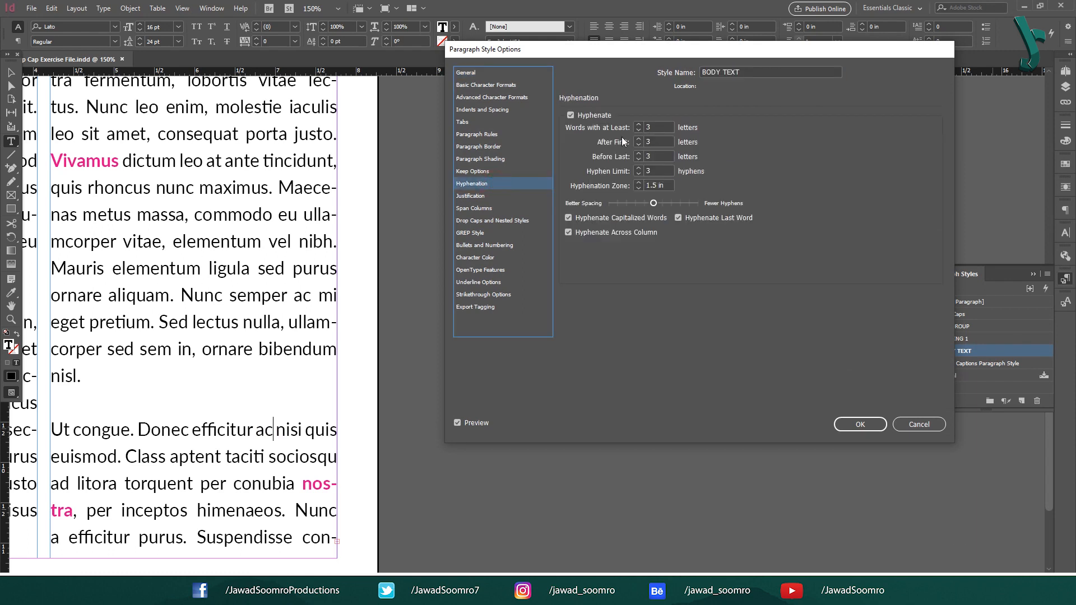
pyautogui.click(639, 145)
pyautogui.moveTo(314, 135); pyautogui.dragTo(102, 163)
pyautogui.click(320, 135)
pyautogui.moveTo(313, 134); pyautogui.dragTo(335, 140)
pyautogui.click(318, 179)
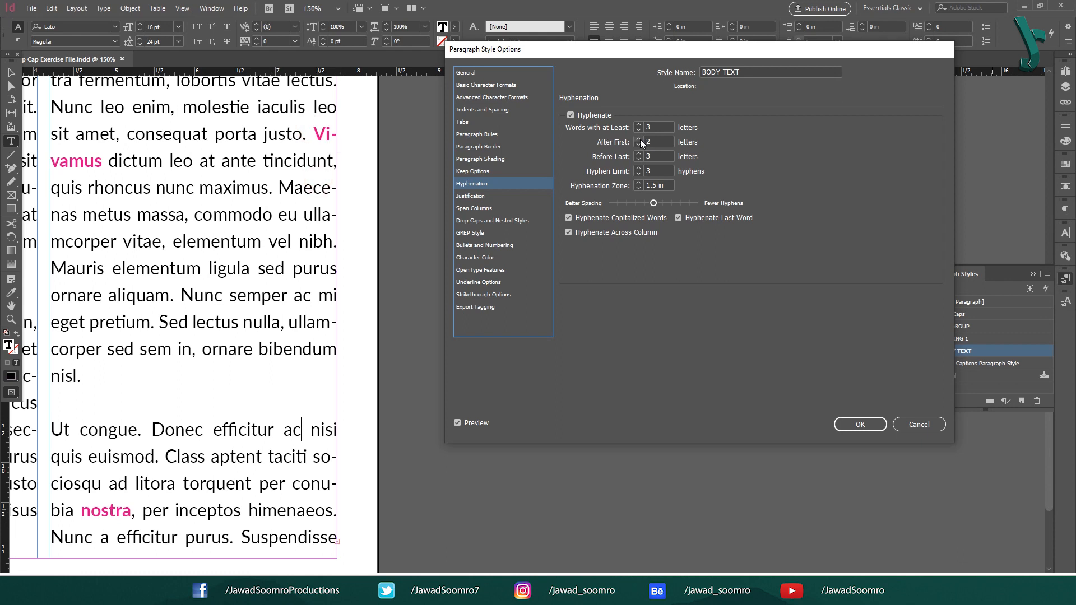
# Step: Set After First to 3 letters in the BODY TEXT style's hyphenation settings and check the break in "nostra"
pyautogui.click(639, 139)
pyautogui.moveTo(304, 484); pyautogui.dragTo(337, 485)
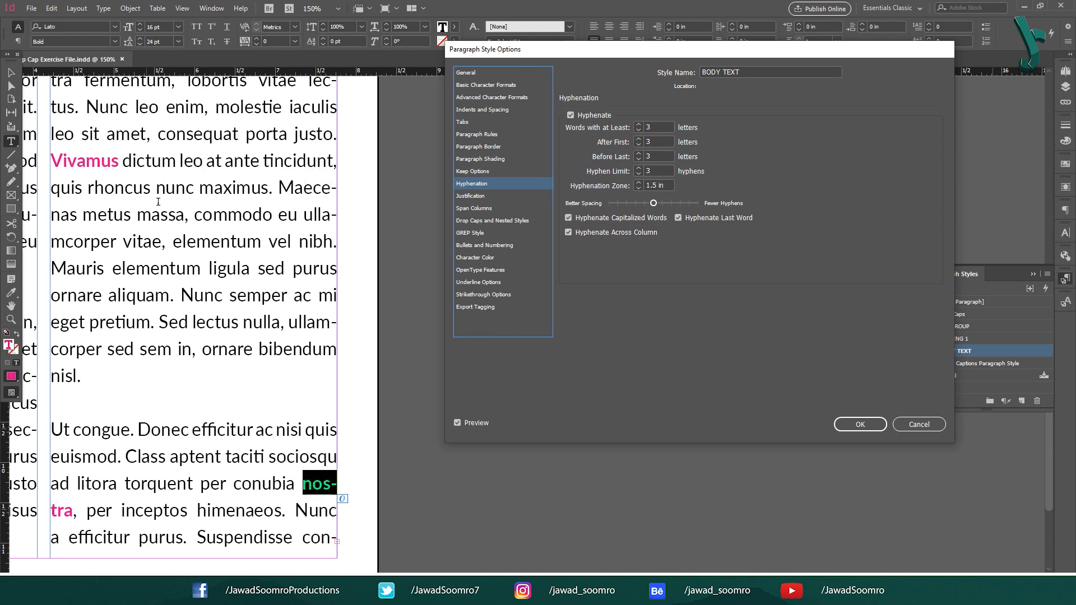
pyautogui.click(273, 430)
pyautogui.hotkey('ctrl', 'z')
pyautogui.hotkey('ctrl', 'z')
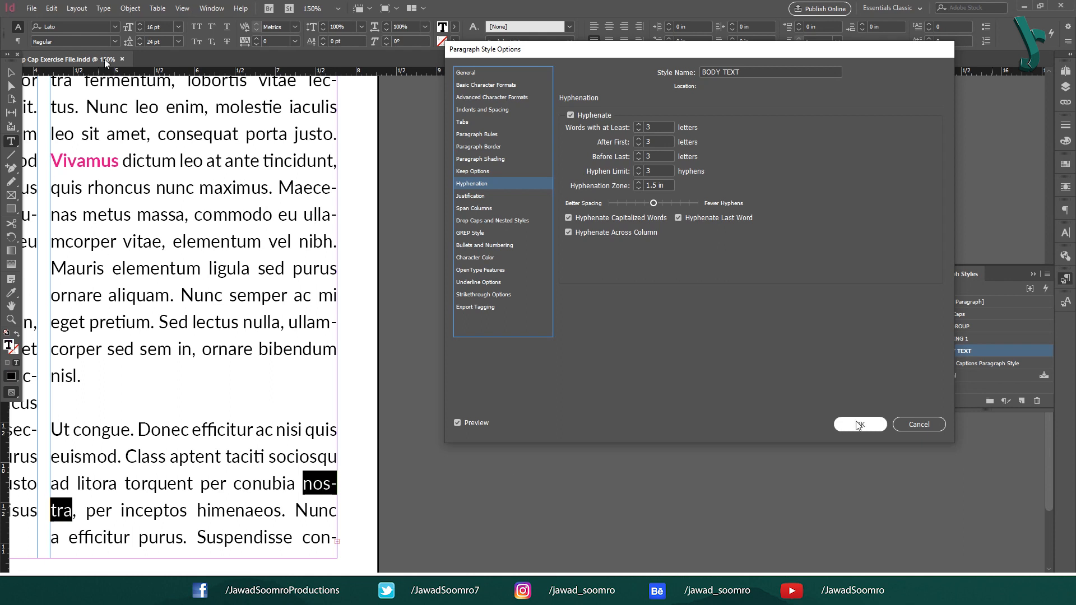
# Step: Apply the BODY TEXT style's hyphenation settings and inspect the words "nostra", "imperdiet" and "vehicula"
pyautogui.click(859, 424)
pyautogui.moveTo(303, 484); pyautogui.dragTo(336, 485)
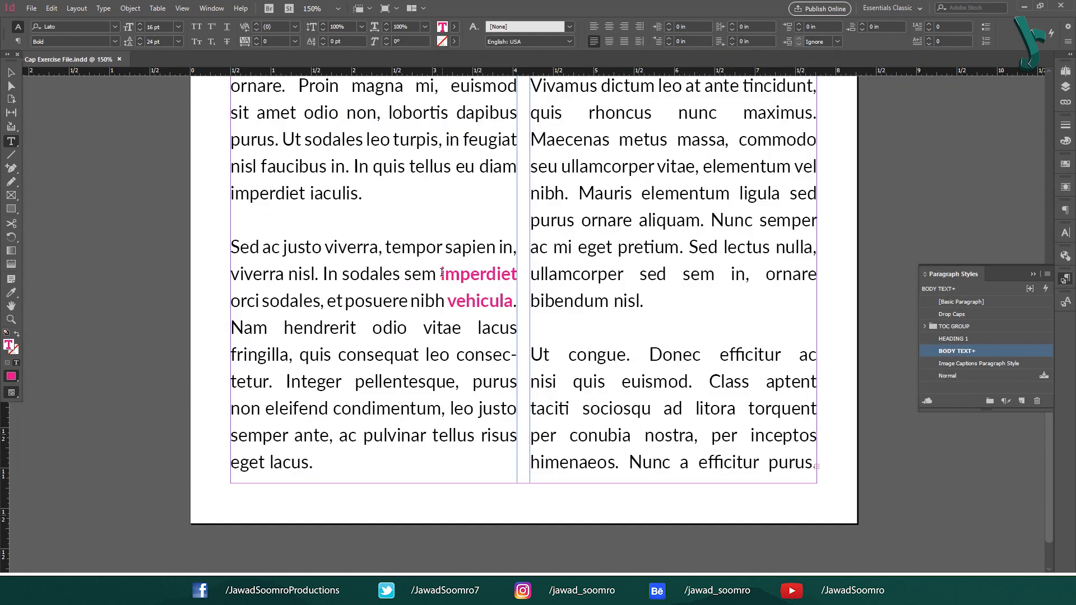
pyautogui.doubleClick(443, 273)
pyautogui.doubleClick(479, 301)
pyautogui.click(466, 301)
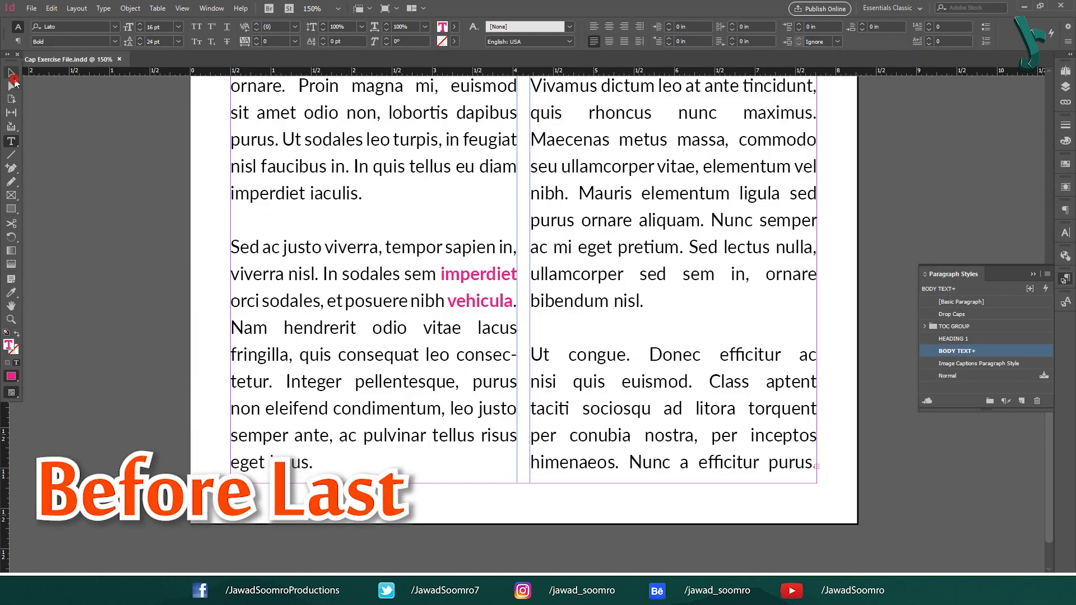
# Step: Set Before Last to 2 letters in the BODY TEXT style's hyphenation settings and check the break in "vehicula"
pyautogui.click(12, 73)
pyautogui.doubleClick(986, 351)
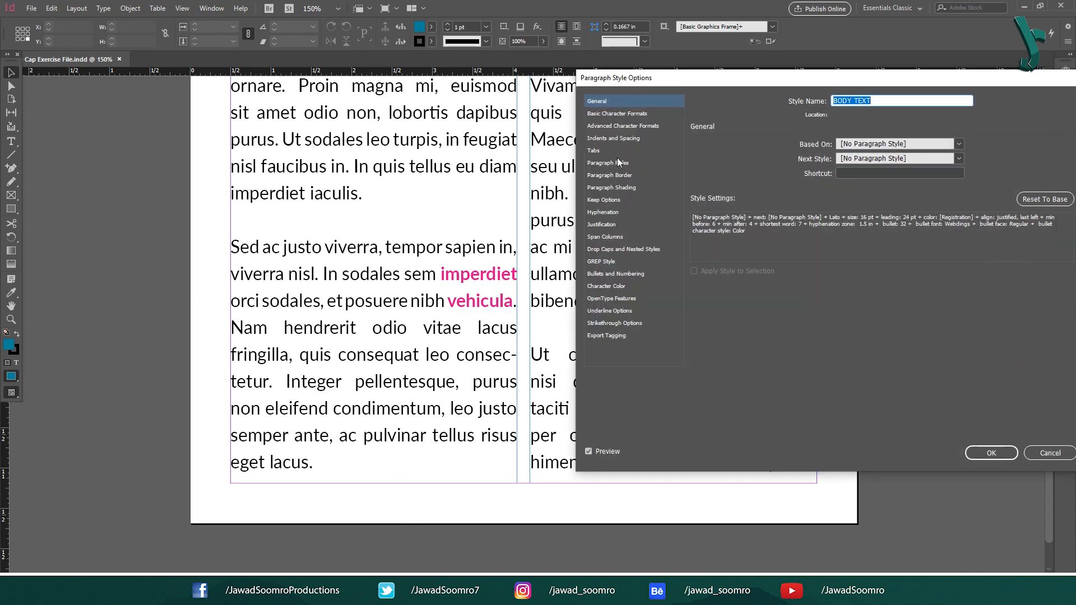
pyautogui.click(635, 213)
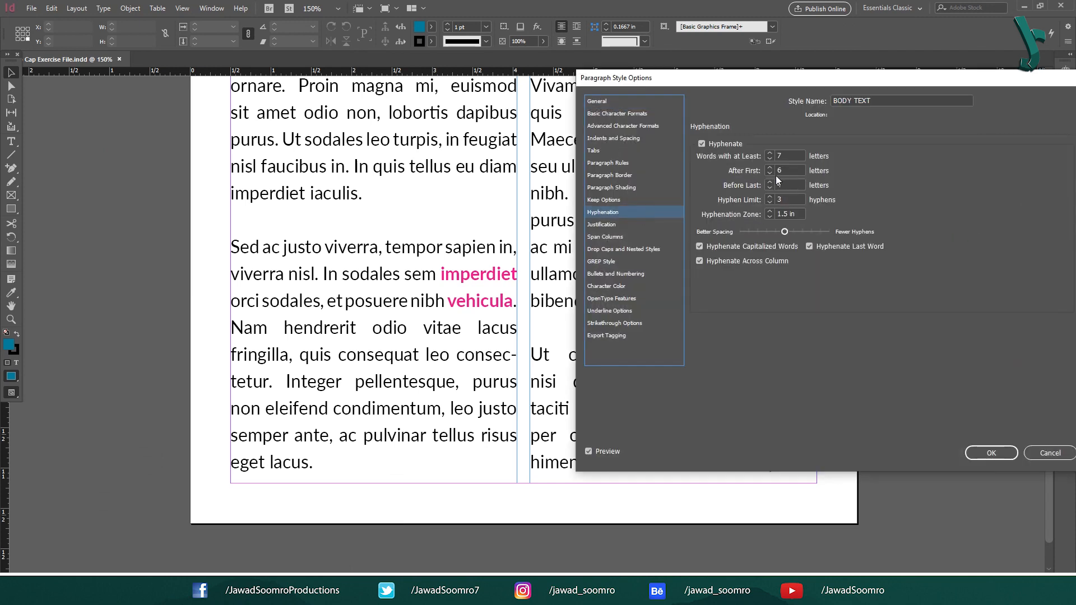
pyautogui.click(769, 189)
pyautogui.click(769, 188)
pyautogui.click(1000, 455)
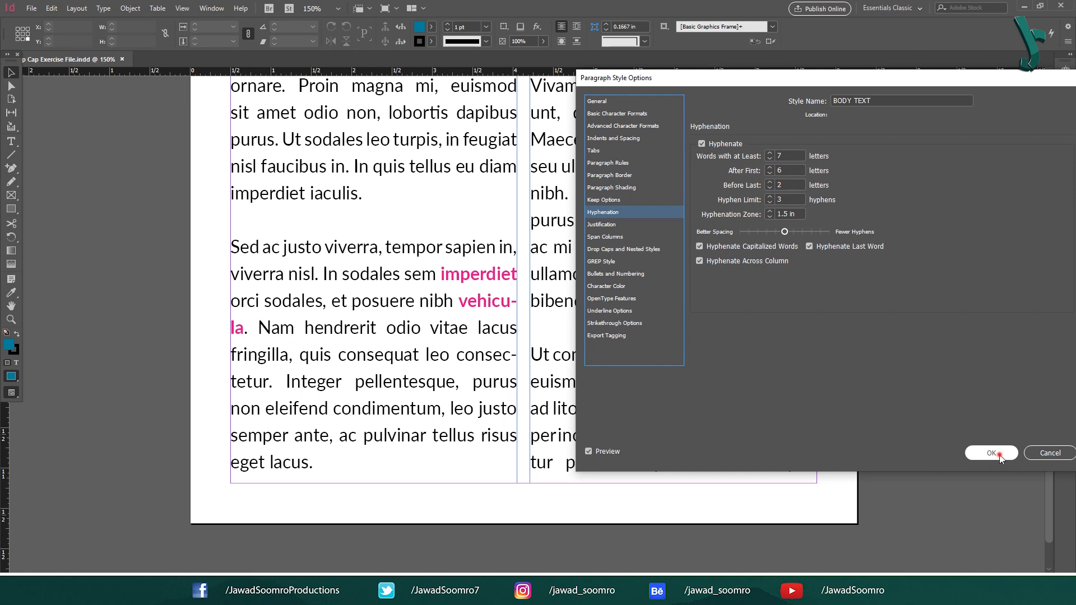
pyautogui.doubleClick(246, 331)
pyautogui.moveTo(245, 328); pyautogui.dragTo(237, 328)
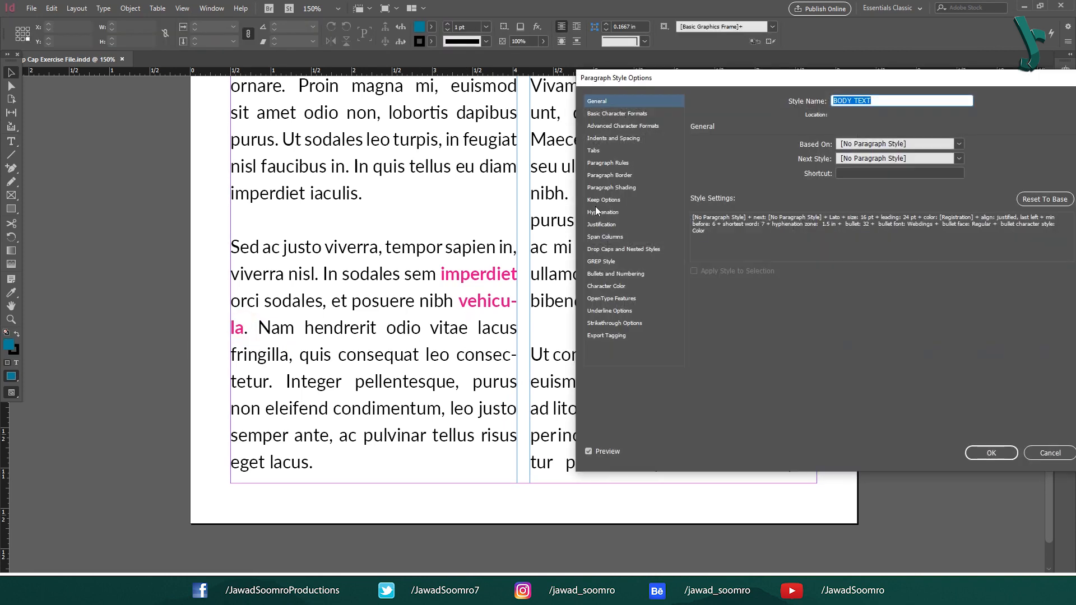
# Step: Set Before Last to 3 letters in the BODY TEXT style's hyphenation settings and check the break in "imperdiet"
pyautogui.click(599, 211)
pyautogui.click(770, 183)
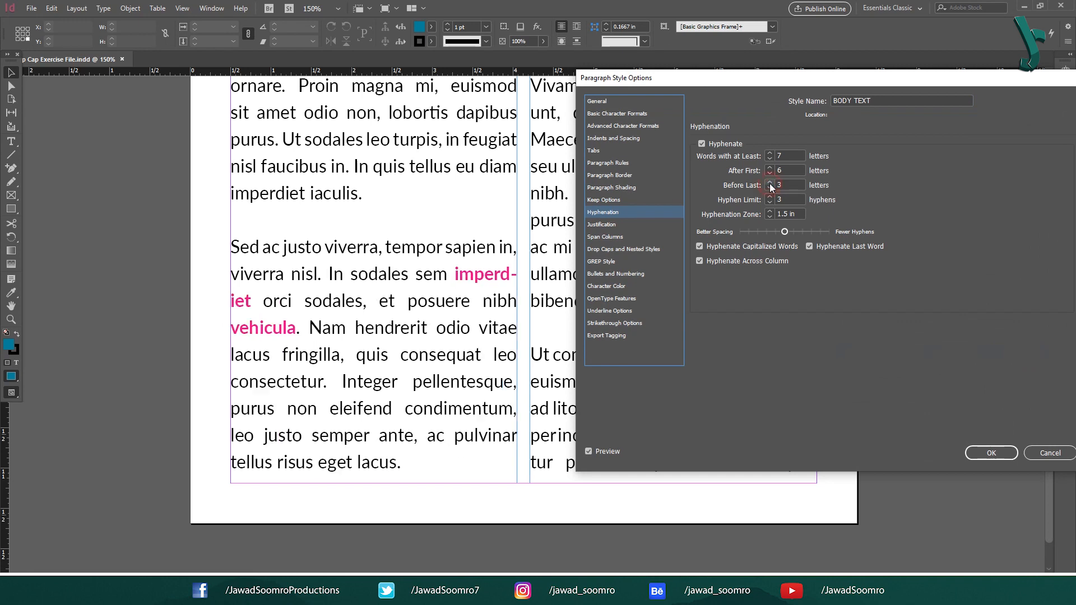
pyautogui.click(1005, 454)
pyautogui.doubleClick(255, 303)
pyautogui.moveTo(250, 302); pyautogui.dragTo(226, 296)
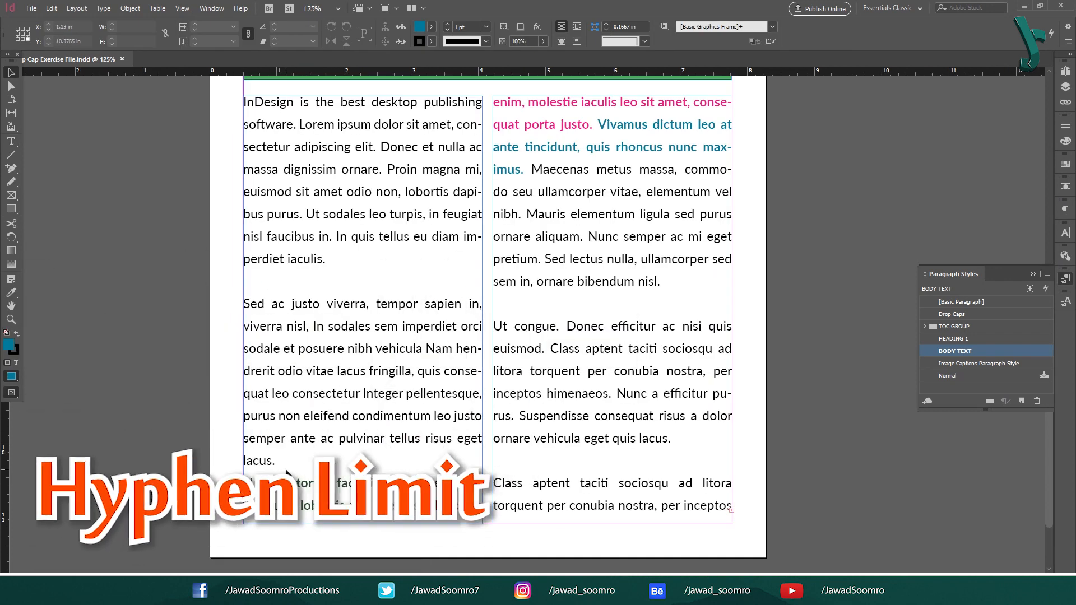
# Step: Examine consecutive hyphenated lines in the body text and set the BODY TEXT style's Hyphen Limit to 2 hyphens
pyautogui.doubleClick(280, 477)
pyautogui.moveTo(244, 482); pyautogui.dragTo(524, 170)
pyautogui.click(631, 429)
pyautogui.moveTo(617, 394); pyautogui.dragTo(517, 420)
pyautogui.click(649, 424)
pyautogui.click(11, 73)
pyautogui.click(950, 256)
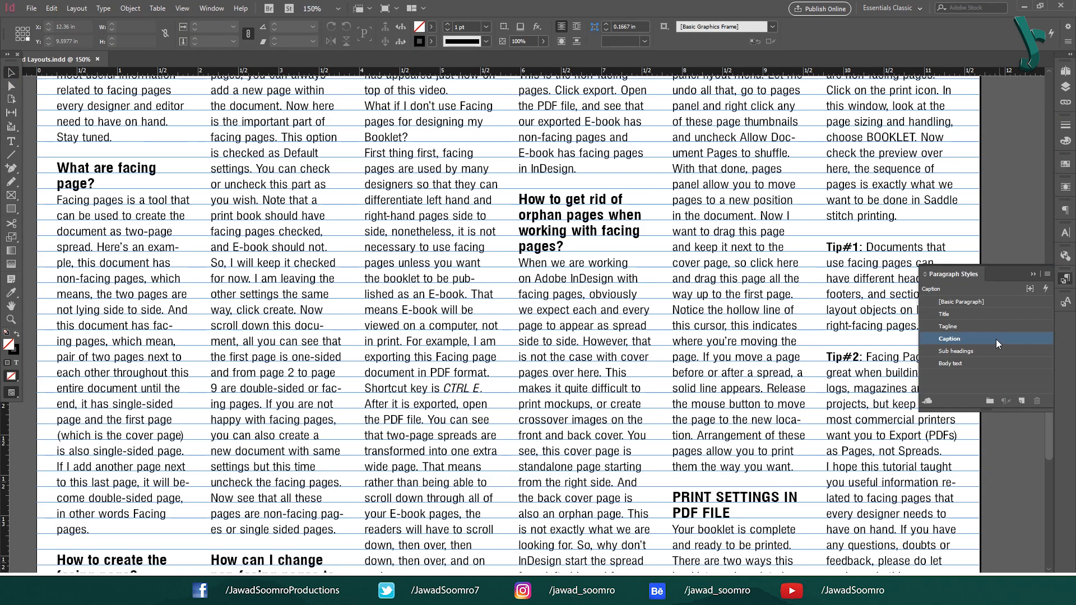
# Step: In the layouts document, raise the Body text style's Hyphenation Zone in small increments, starting with 0.5625 in
pyautogui.click(999, 364)
pyautogui.doubleClick(999, 365)
pyautogui.click(409, 245)
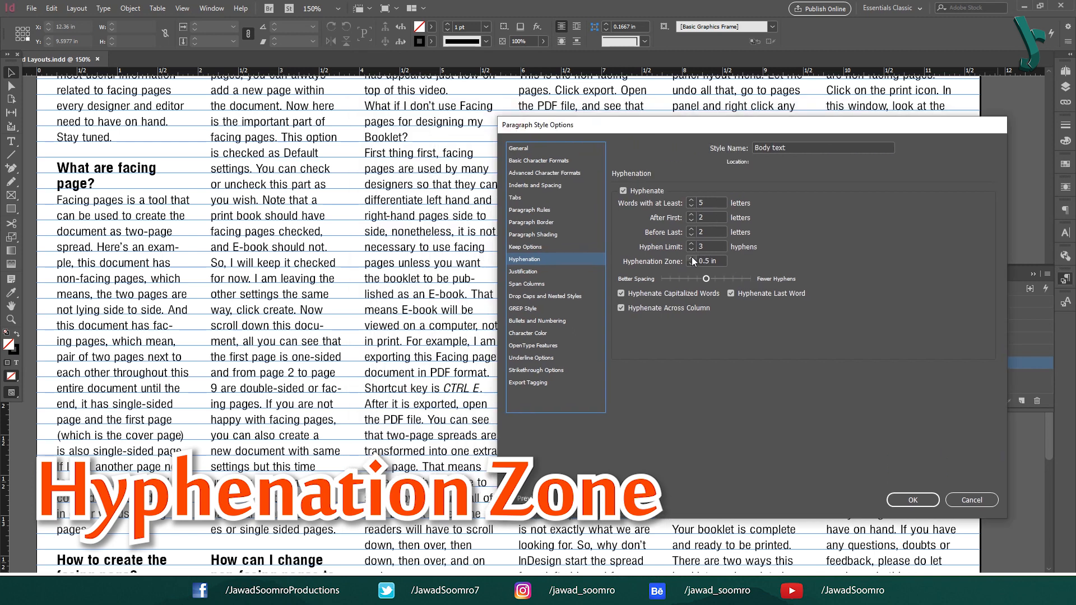
pyautogui.click(692, 258)
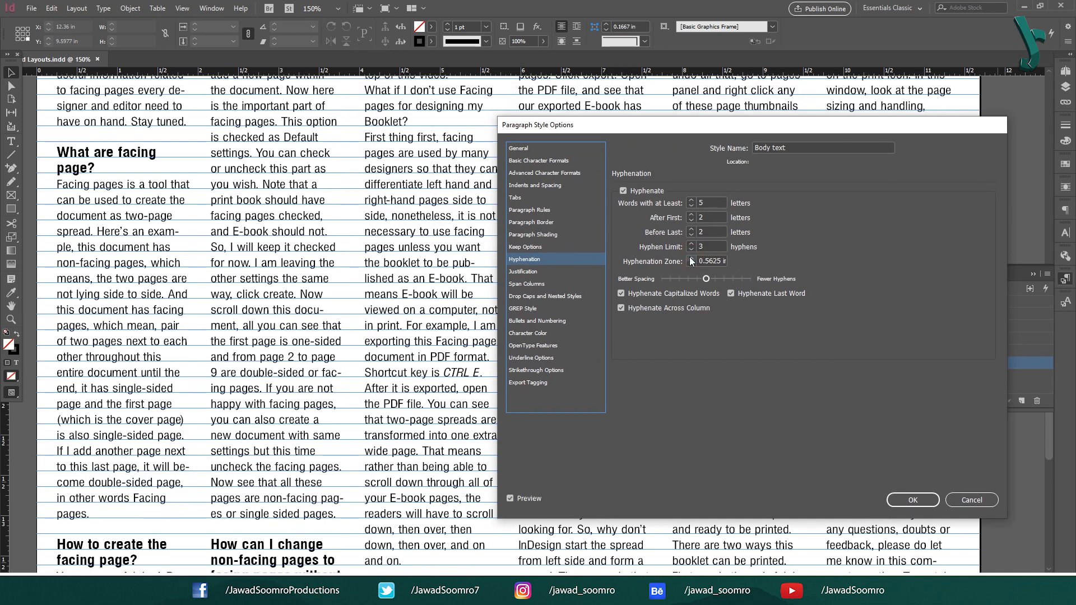
pyautogui.click(691, 259)
pyautogui.click(690, 258)
pyautogui.click(691, 259)
pyautogui.click(691, 258)
pyautogui.click(690, 258)
pyautogui.click(691, 259)
pyautogui.click(691, 258)
pyautogui.click(690, 258)
pyautogui.click(691, 258)
pyautogui.click(690, 258)
pyautogui.click(690, 259)
# Step: Lower the Body text style's Hyphenation Zone again in small increments to compare the line breaks
pyautogui.click(691, 266)
pyautogui.click(691, 266)
pyautogui.click(691, 265)
pyautogui.click(691, 266)
pyautogui.click(691, 266)
pyautogui.click(691, 266)
pyautogui.click(691, 265)
pyautogui.click(691, 266)
pyautogui.click(691, 266)
pyautogui.click(691, 266)
pyautogui.click(691, 266)
pyautogui.click(691, 265)
pyautogui.click(691, 265)
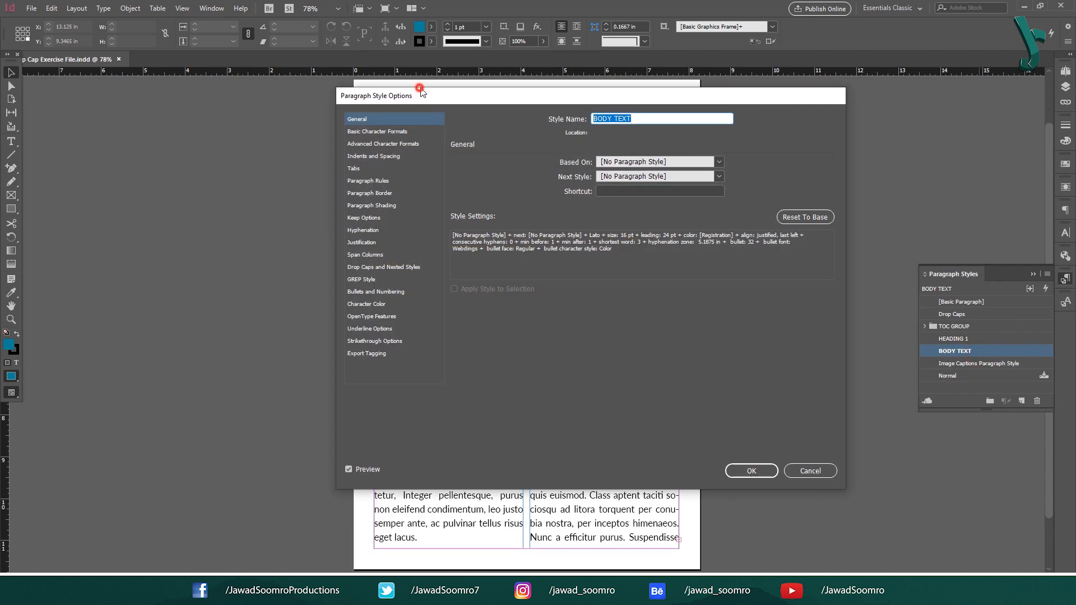
# Step: Shift the BODY TEXT style's hyphenation balance fully to Fewer Hyphens, bring it back near the middle and apply it
pyautogui.moveTo(420, 90); pyautogui.dragTo(793, 129)
pyautogui.click(735, 269)
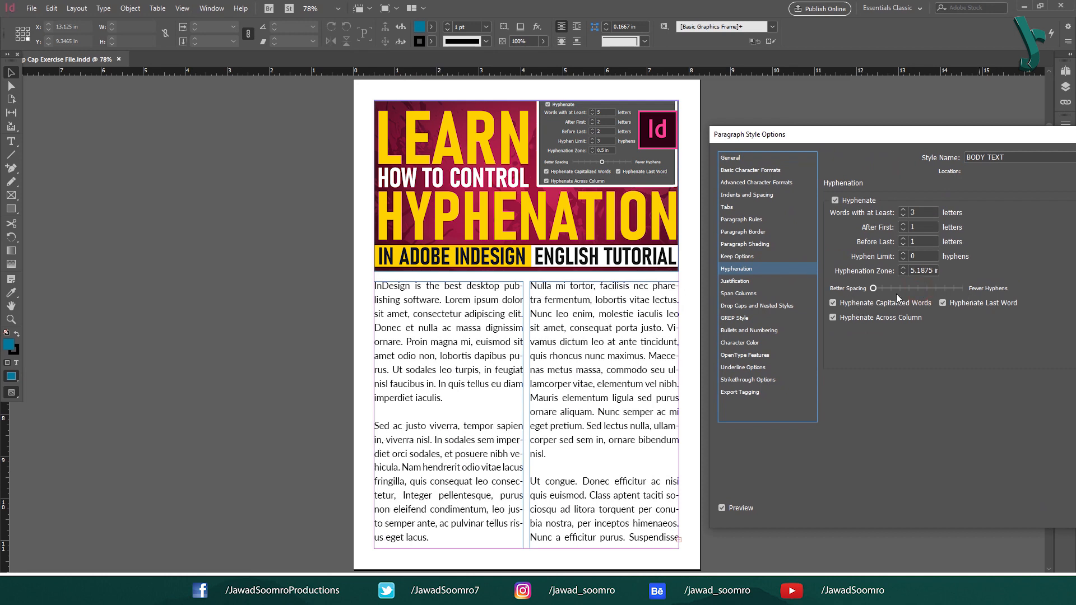
pyautogui.moveTo(873, 288); pyautogui.dragTo(963, 288)
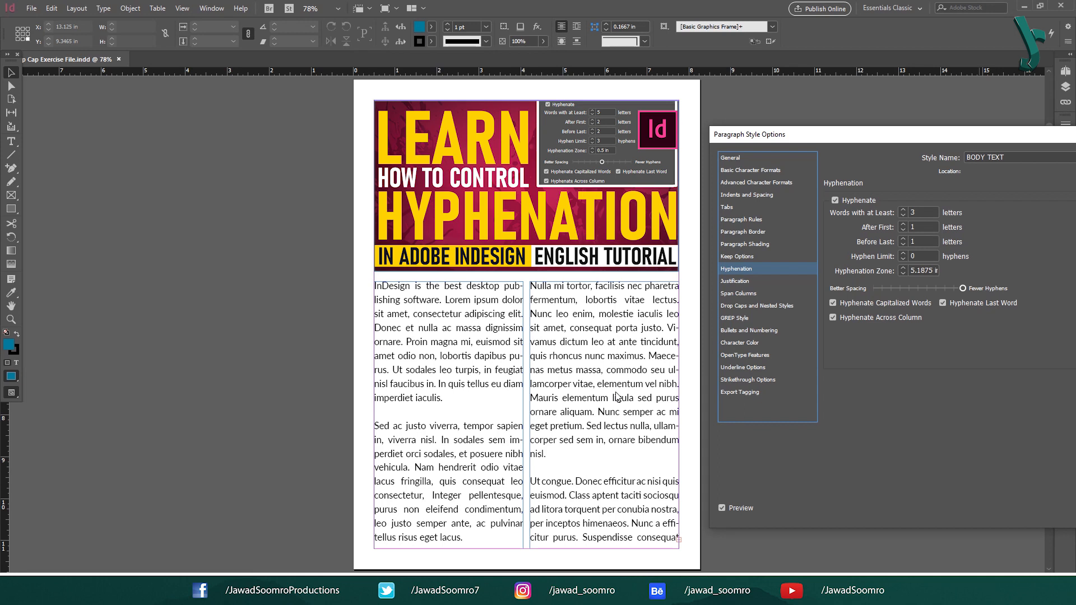
pyautogui.moveTo(855, 130); pyautogui.dragTo(650, 117)
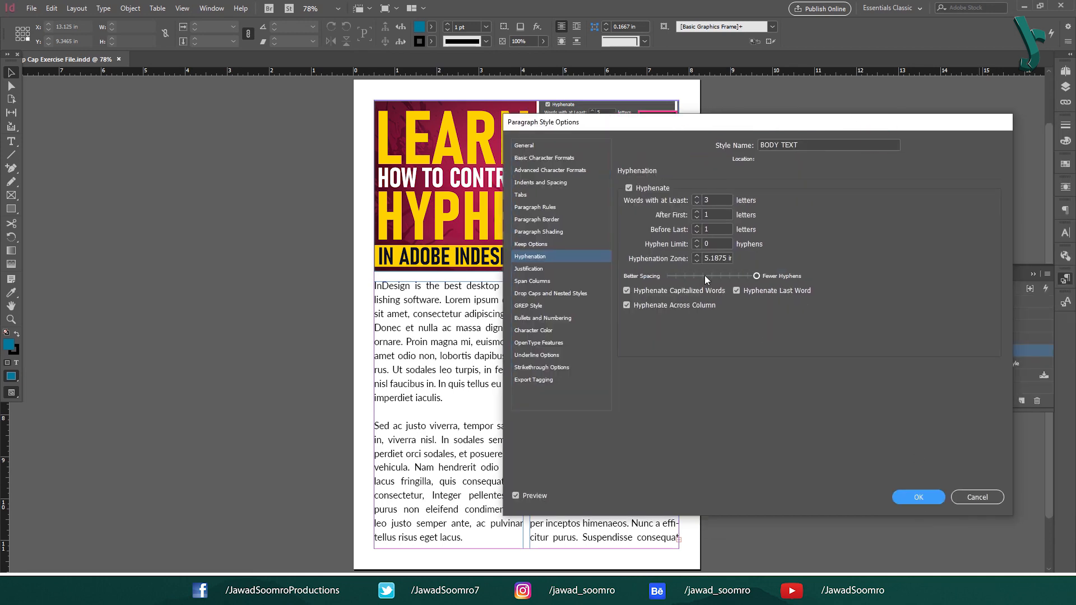
pyautogui.click(712, 276)
pyautogui.click(919, 497)
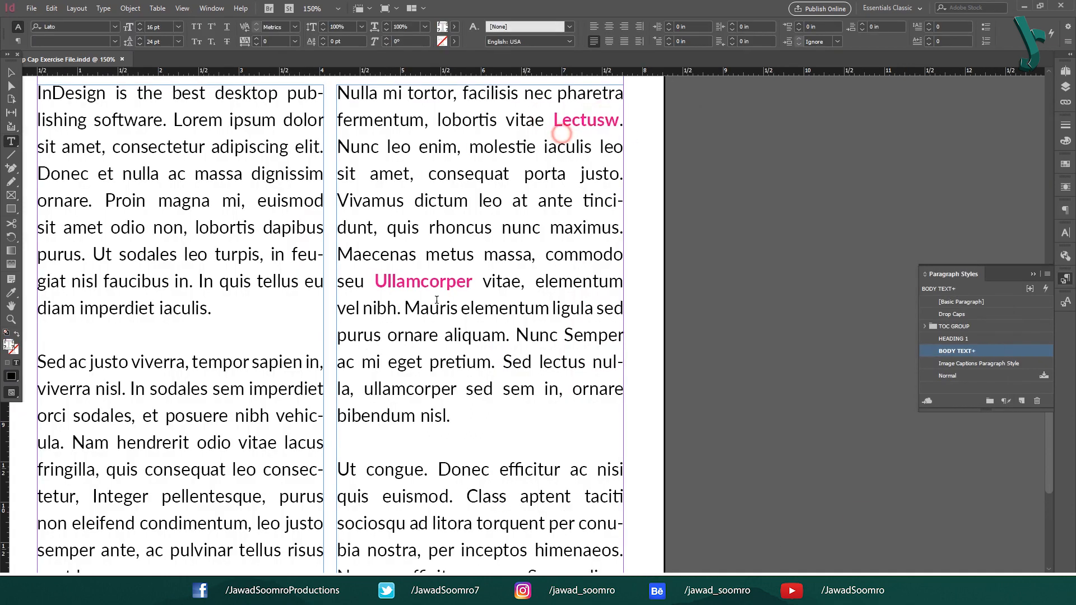
# Step: Enable Hyphenate Capitalized Words in the BODY TEXT style's hyphenation settings and apply the change
pyautogui.hotkey('ctrl', 'shift', 'Right')
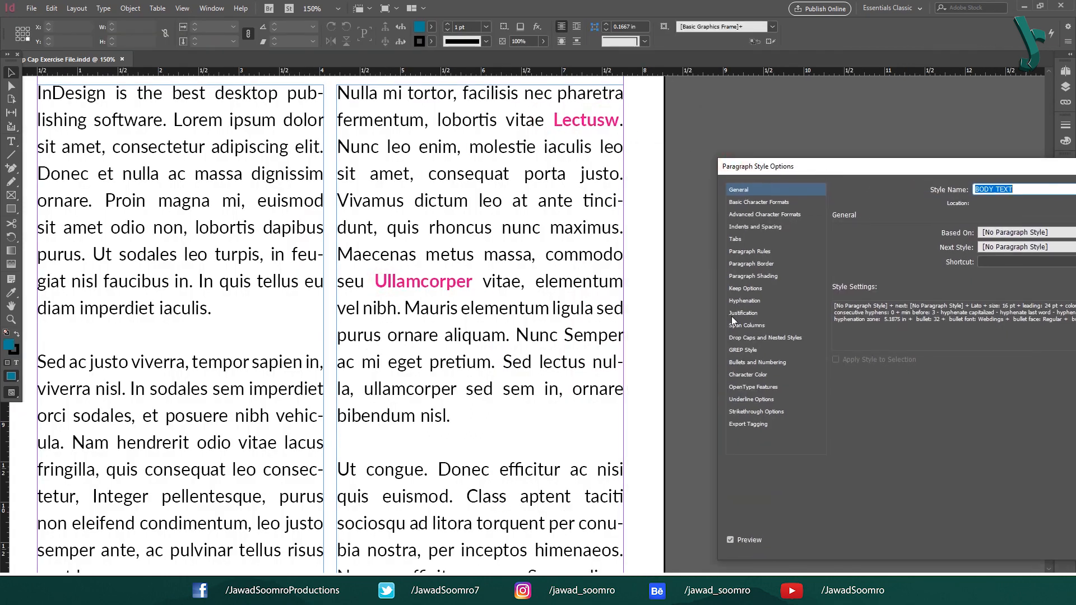
pyautogui.click(745, 301)
pyautogui.click(842, 335)
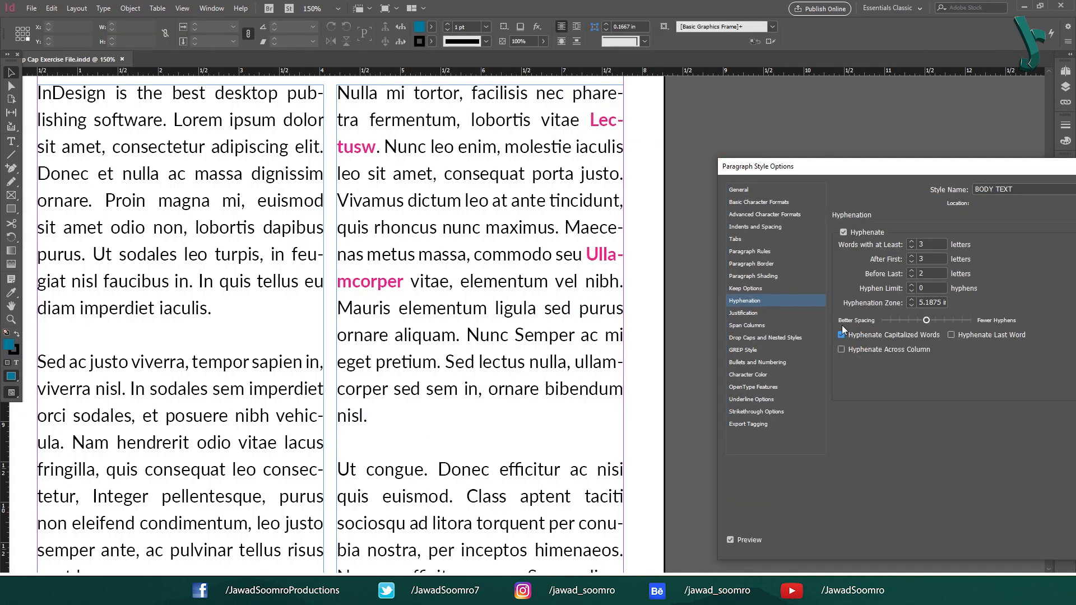
pyautogui.moveTo(999, 173); pyautogui.dragTo(906, 175)
pyautogui.click(1037, 541)
# Step: Change the initial capitals of the magenta words "Lectusw" and "Ullamcorper" to lowercase
pyautogui.doubleClick(598, 124)
pyautogui.moveTo(600, 121); pyautogui.dragTo(585, 120)
pyautogui.moveTo(586, 255); pyautogui.dragTo(599, 255)
pyautogui.write('u')
pyautogui.moveTo(598, 119); pyautogui.dragTo(590, 119)
pyautogui.write('l')
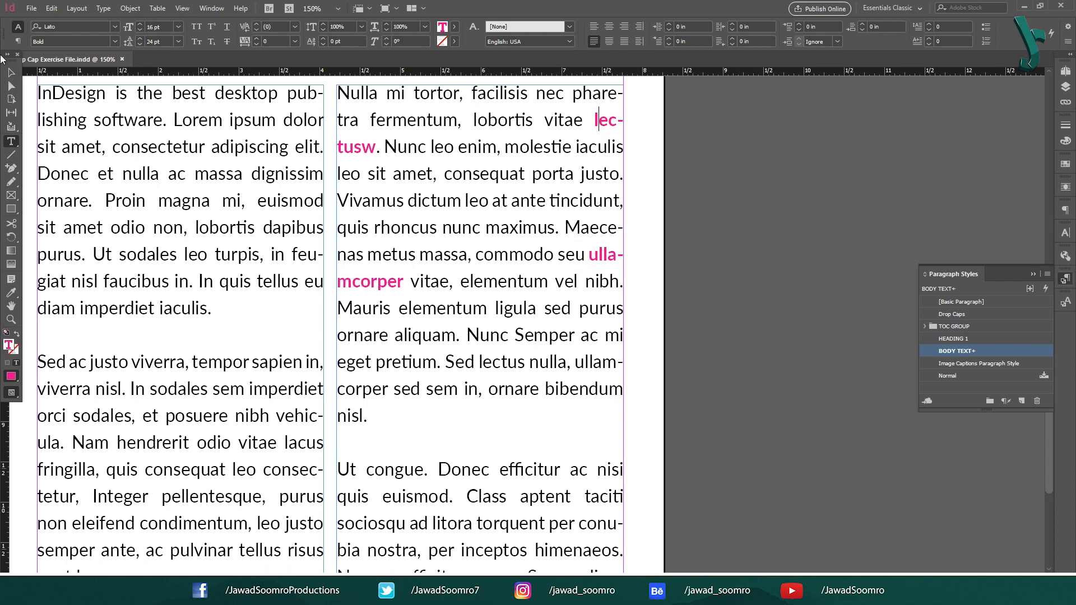
pyautogui.press('Escape')
# Step: Enable Hyphenate Last Word in the BODY TEXT style and check the breaks in "diamihgiantandfood" and "pulvinaregetlacus"
pyautogui.doubleClick(982, 350)
pyautogui.click(654, 303)
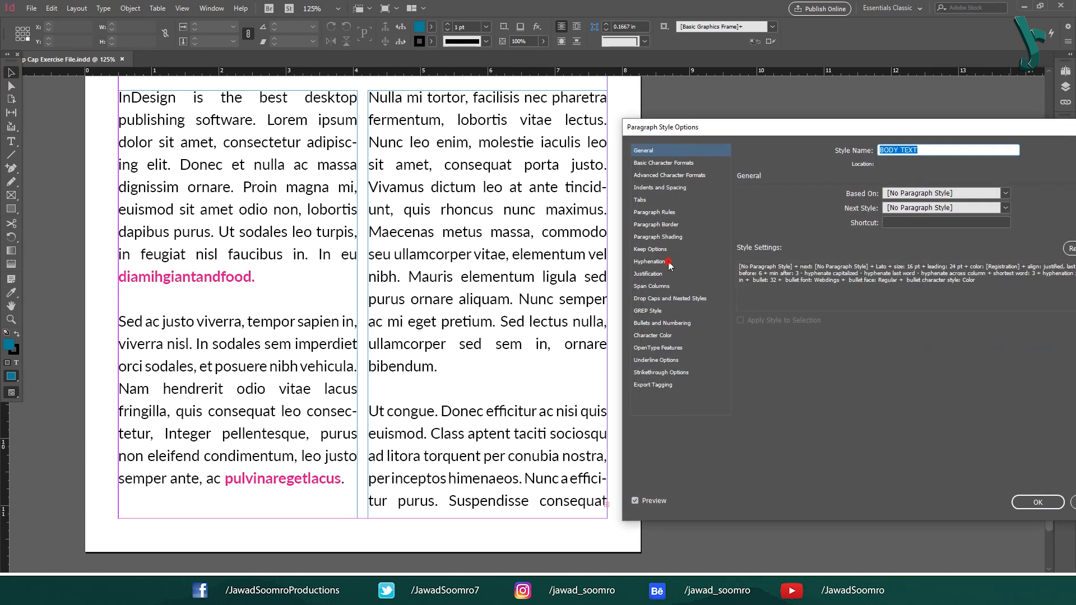
pyautogui.click(650, 261)
pyautogui.click(748, 193)
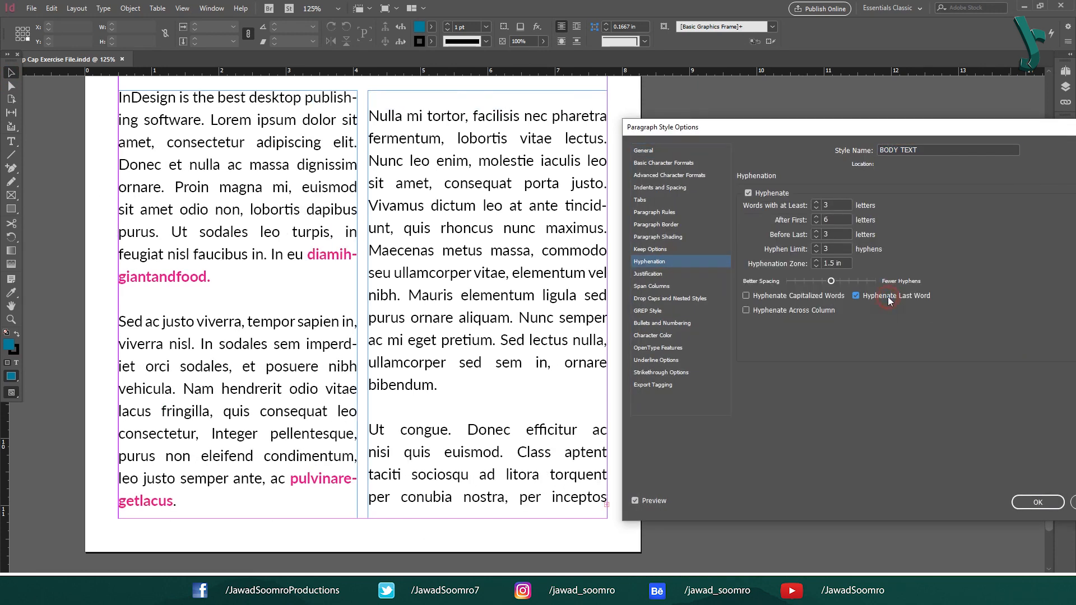
pyautogui.click(1039, 502)
pyautogui.doubleClick(319, 258)
pyautogui.moveTo(213, 280); pyautogui.dragTo(308, 258)
pyautogui.moveTo(290, 480); pyautogui.dragTo(186, 506)
pyautogui.press('Escape')
pyautogui.click(807, 176)
# Step: Toggle Hyphenate Last Word repeatedly in the BODY TEXT style's hyphenation settings to compare the paragraph endings
pyautogui.doubleClick(996, 353)
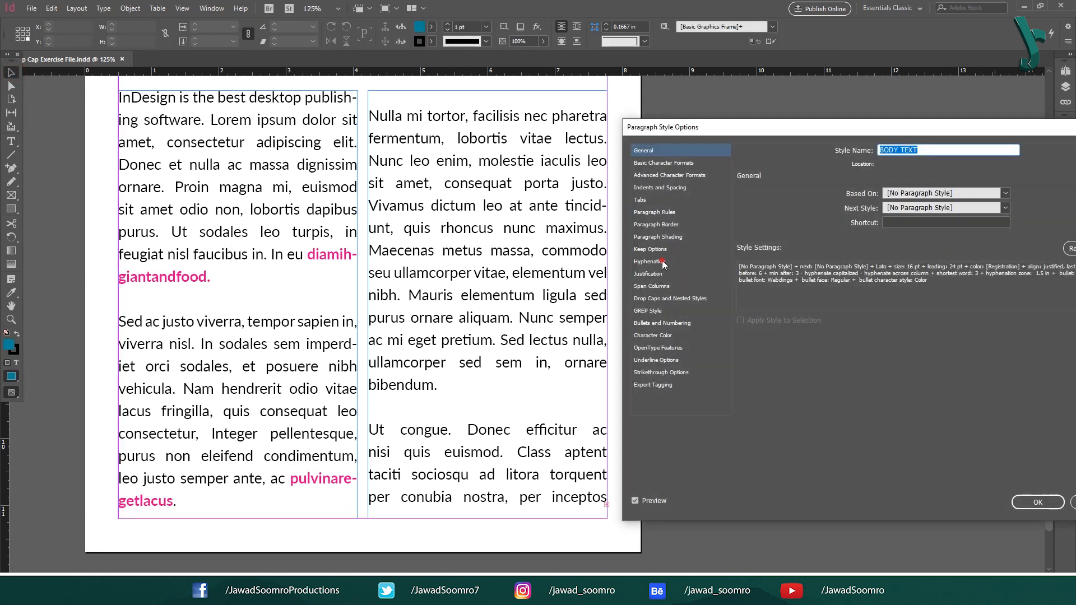
pyautogui.click(663, 263)
pyautogui.click(899, 300)
pyautogui.click(898, 300)
pyautogui.click(898, 299)
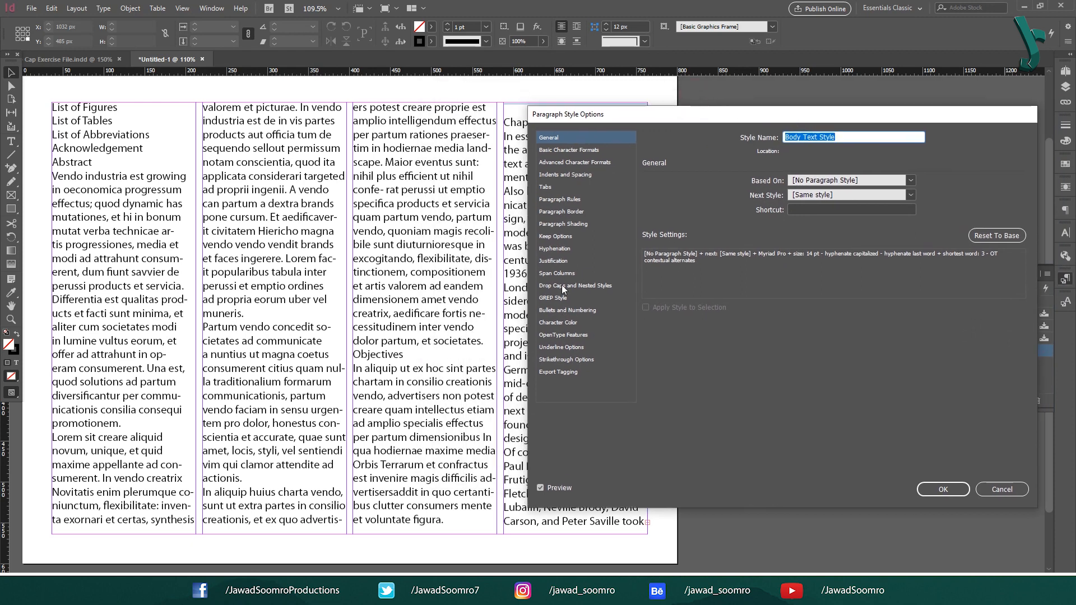
# Step: Toggle Hyphenate Across Column repeatedly in the untitled document's Body Text Style to compare word breaks at the column ends
pyautogui.click(555, 248)
pyautogui.click(689, 298)
pyautogui.click(689, 298)
pyautogui.click(690, 299)
pyautogui.click(690, 299)
pyautogui.click(690, 300)
pyautogui.click(689, 299)
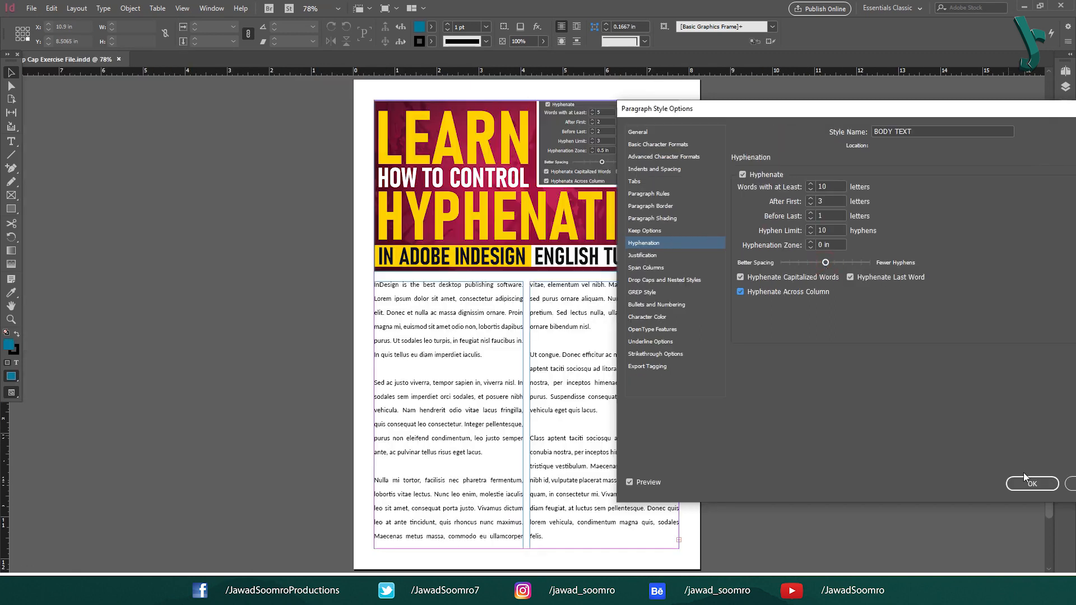
pyautogui.click(1025, 480)
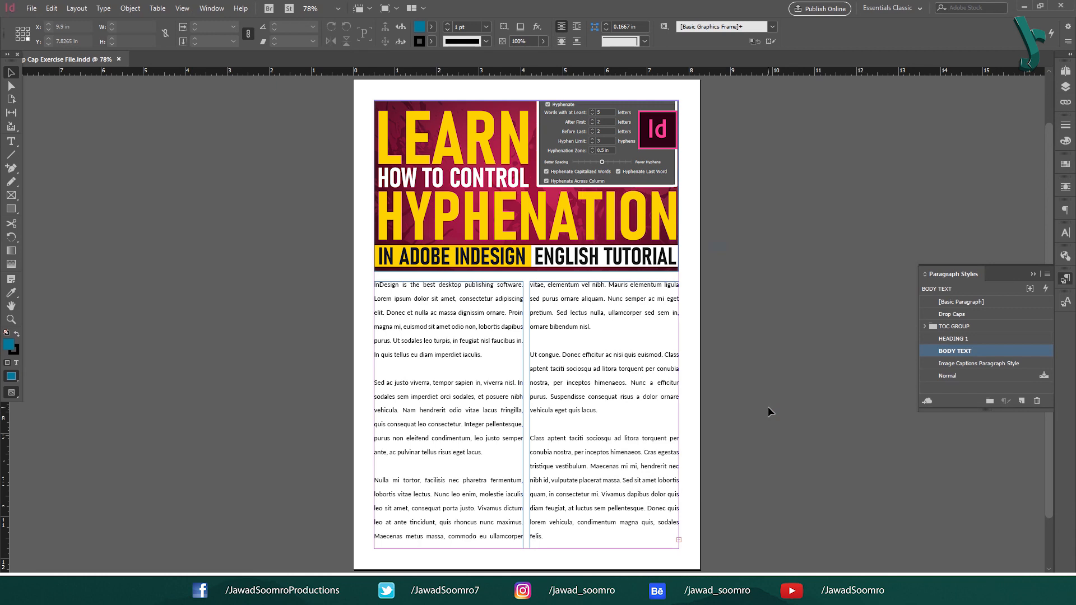
# Step: Select the first-column body text frame in the exercise file
pyautogui.click(391, 438)
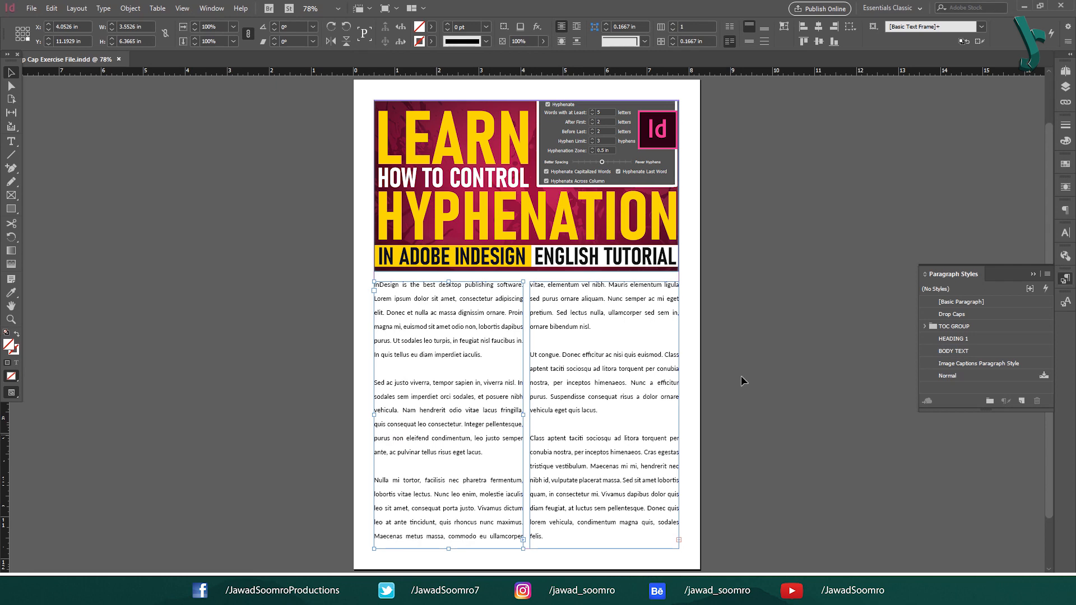